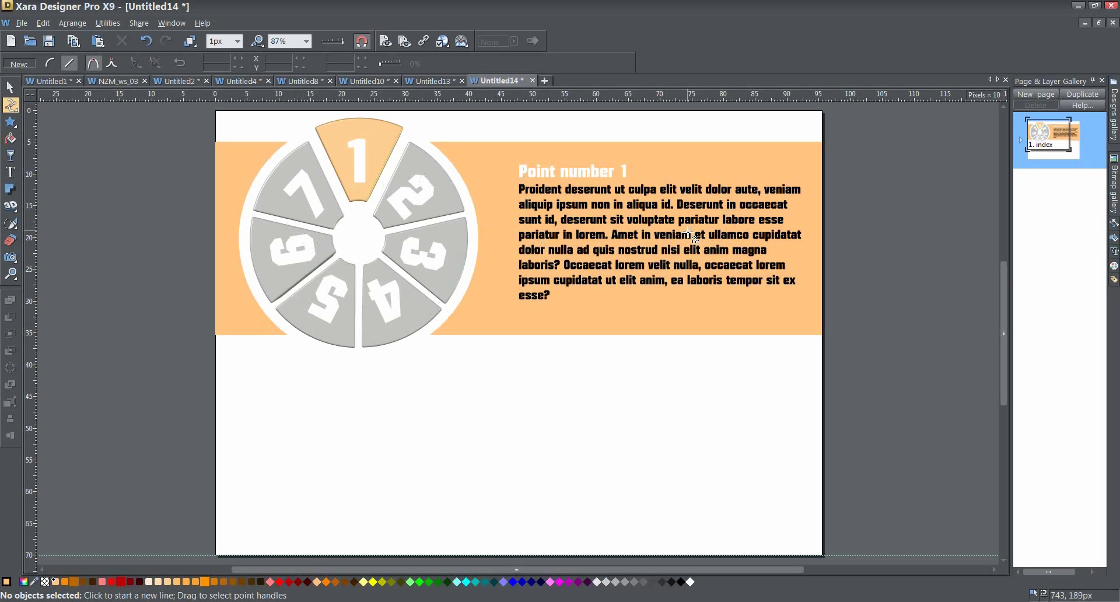
Switch to the Untitled13 document and draw a circle about 472 px in diameter centred on the guideline intersection.
click(433, 83)
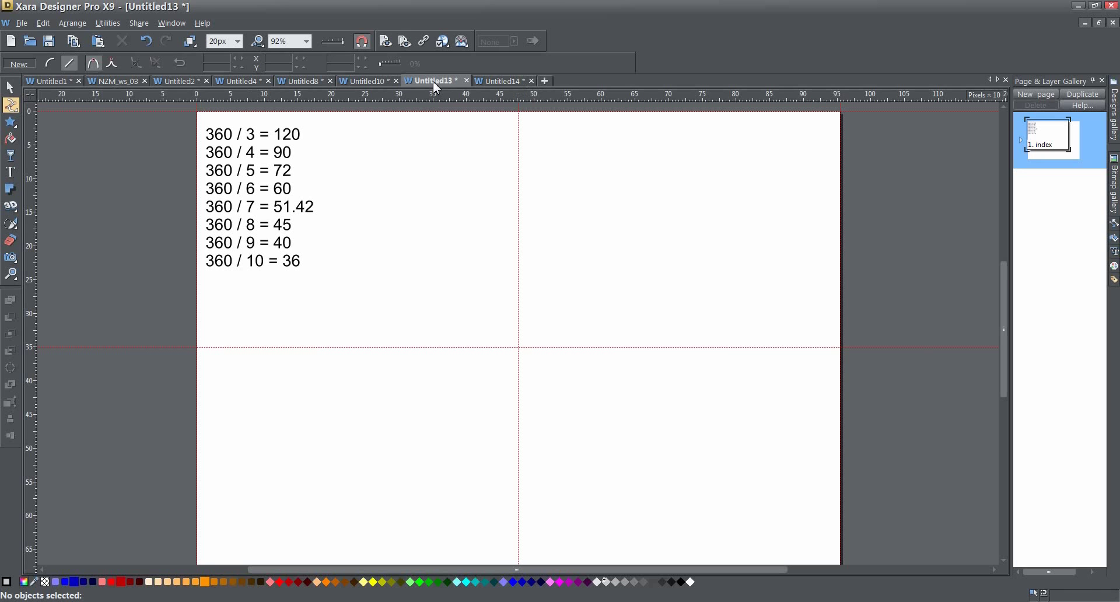
mouse_move(12, 124)
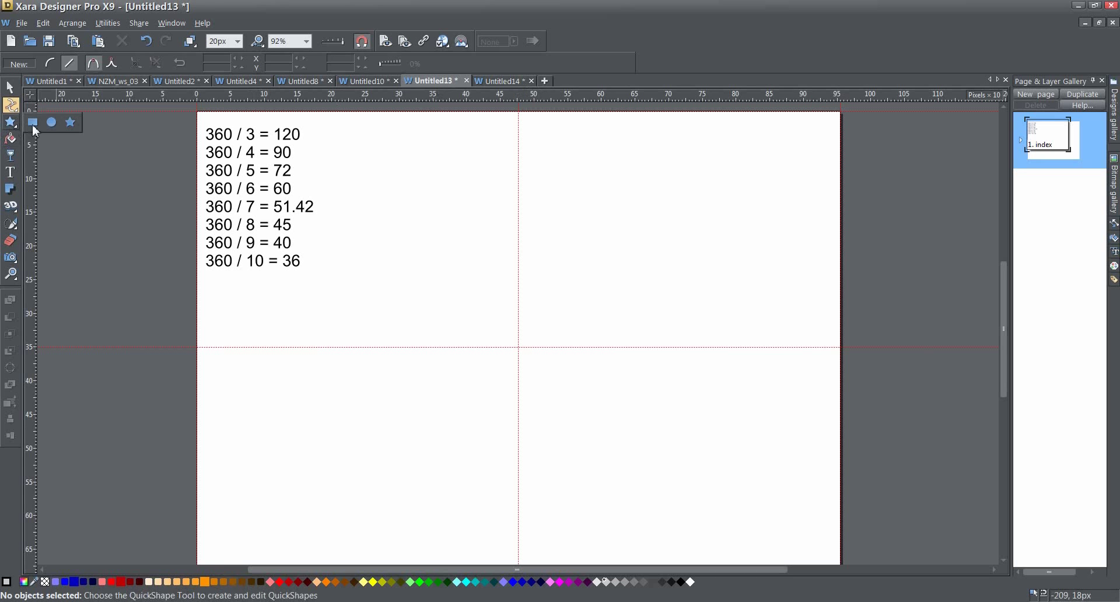
click(51, 121)
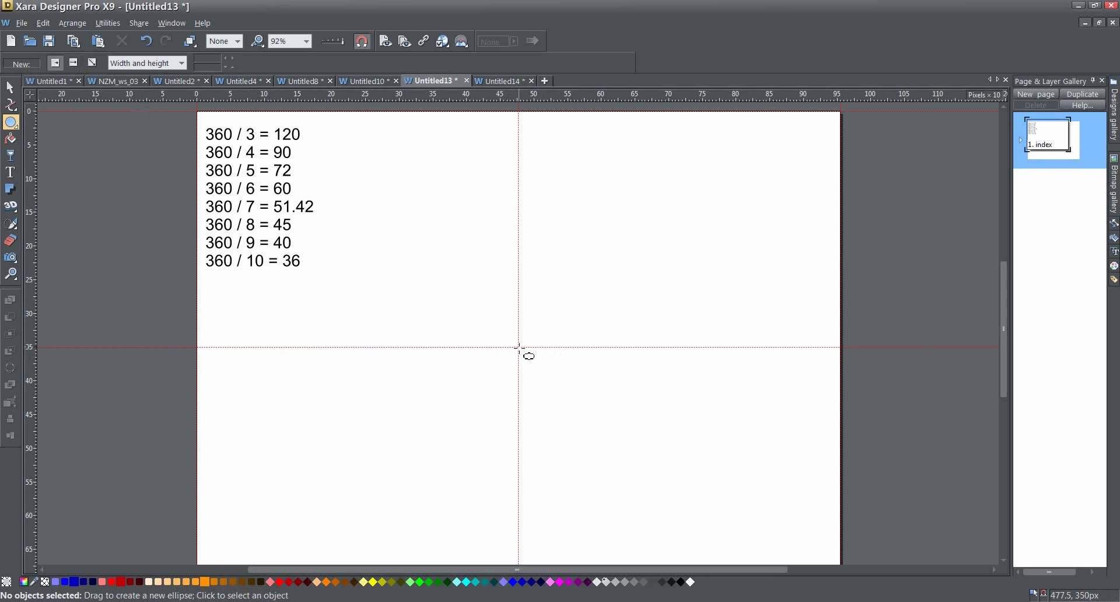
drag(519, 348, 644, 249)
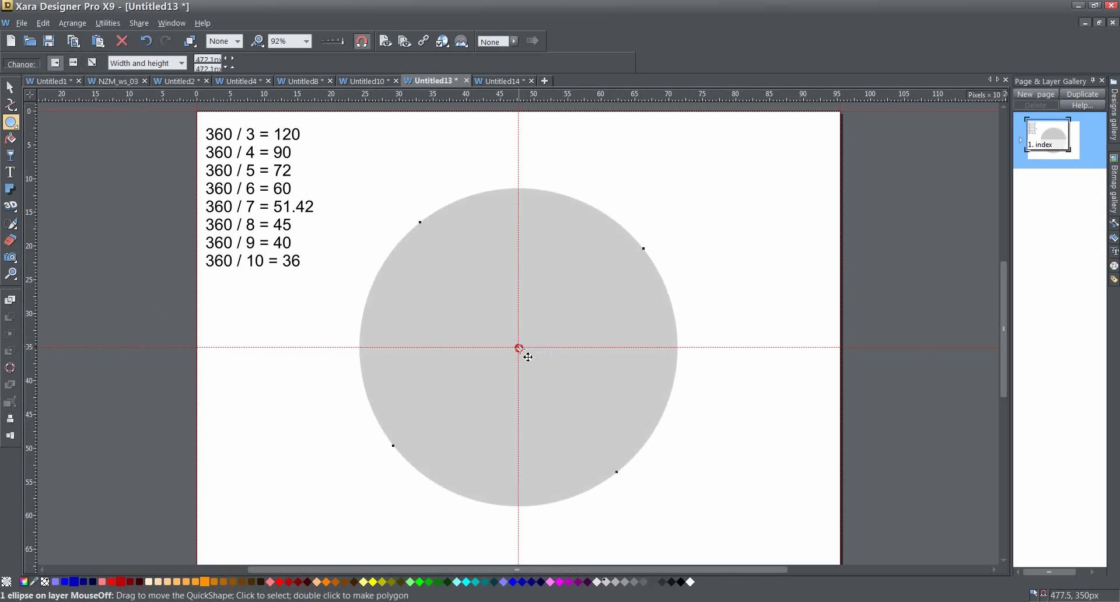
mouse_move(518, 348)
mouse_down()
mouse_move(550, 328)
mouse_move(518, 347)
mouse_up()
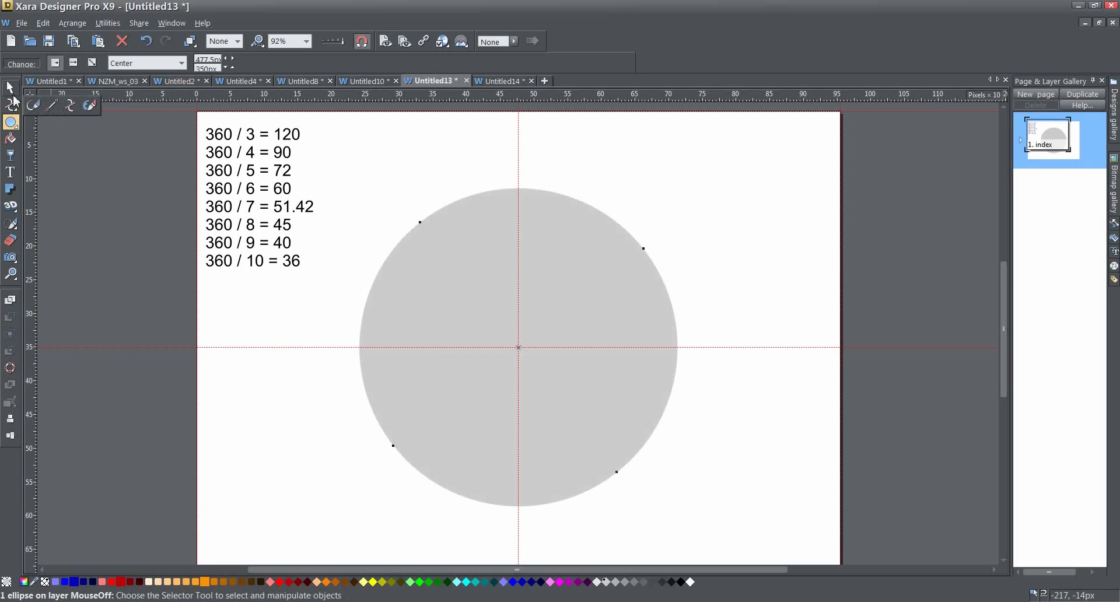
click(10, 87)
click(261, 362)
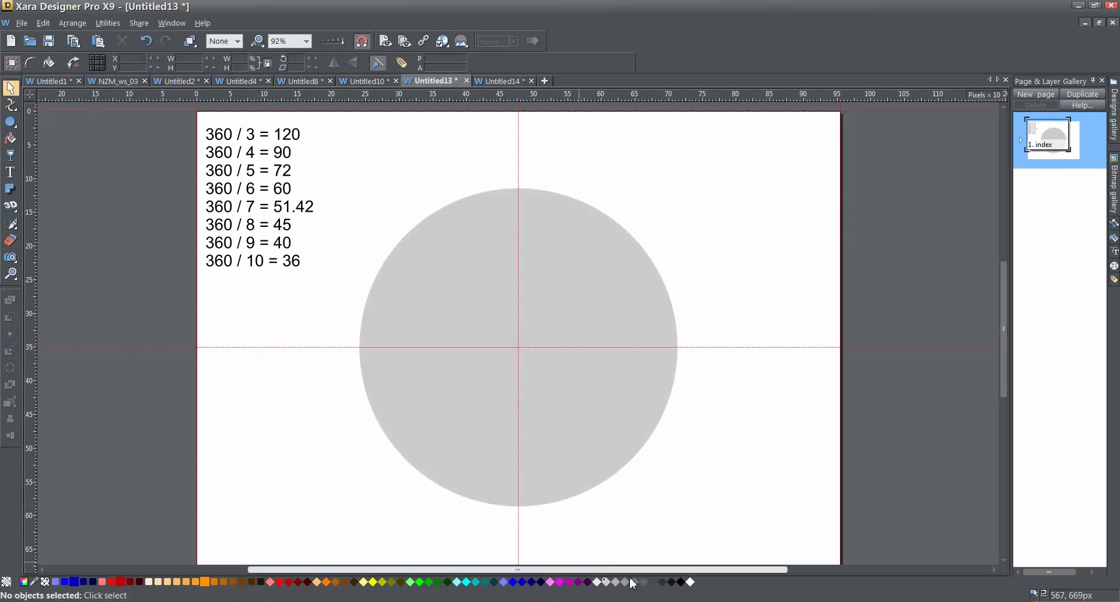
Draw a concentric inner circle about 112.5 px in diameter and fill it with a lighter grey.
click(11, 121)
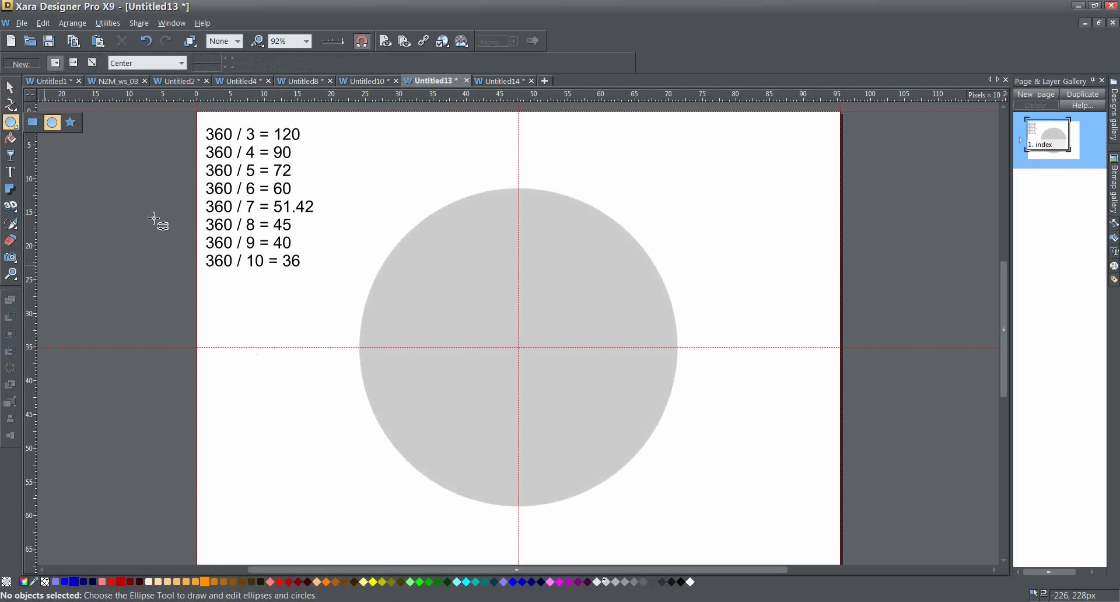
drag(519, 348, 547, 322)
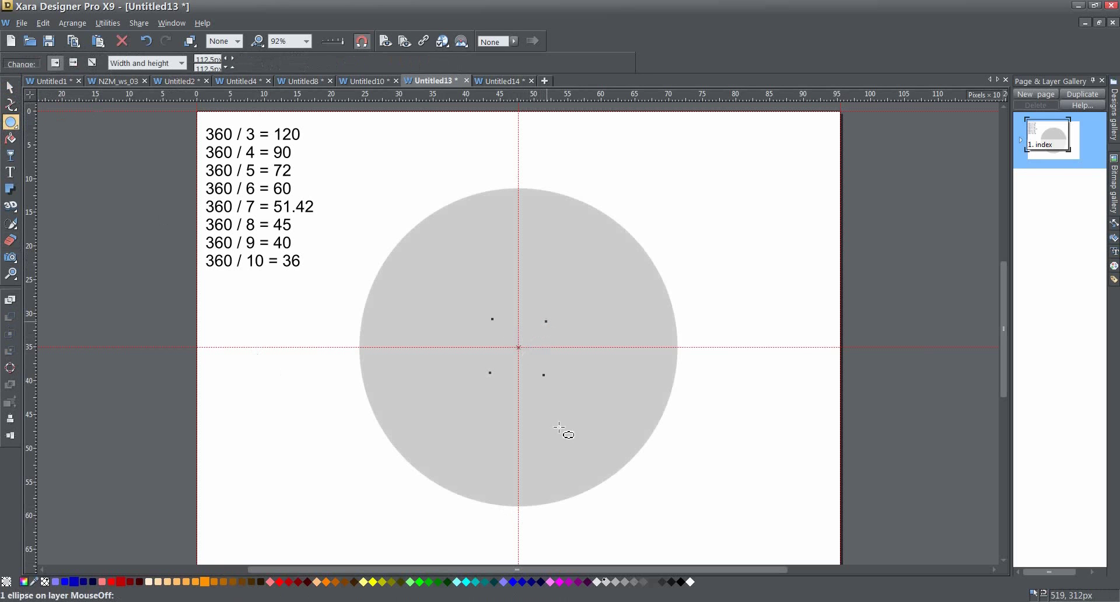
click(601, 584)
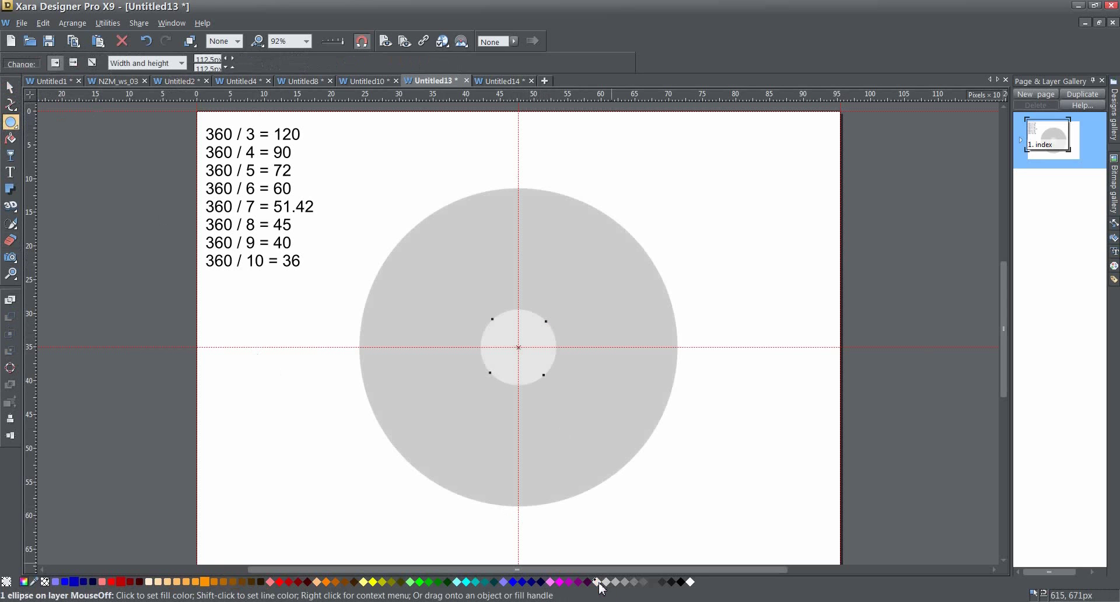
Subtract the small circle from the large circle to form a ring.
click(10, 88)
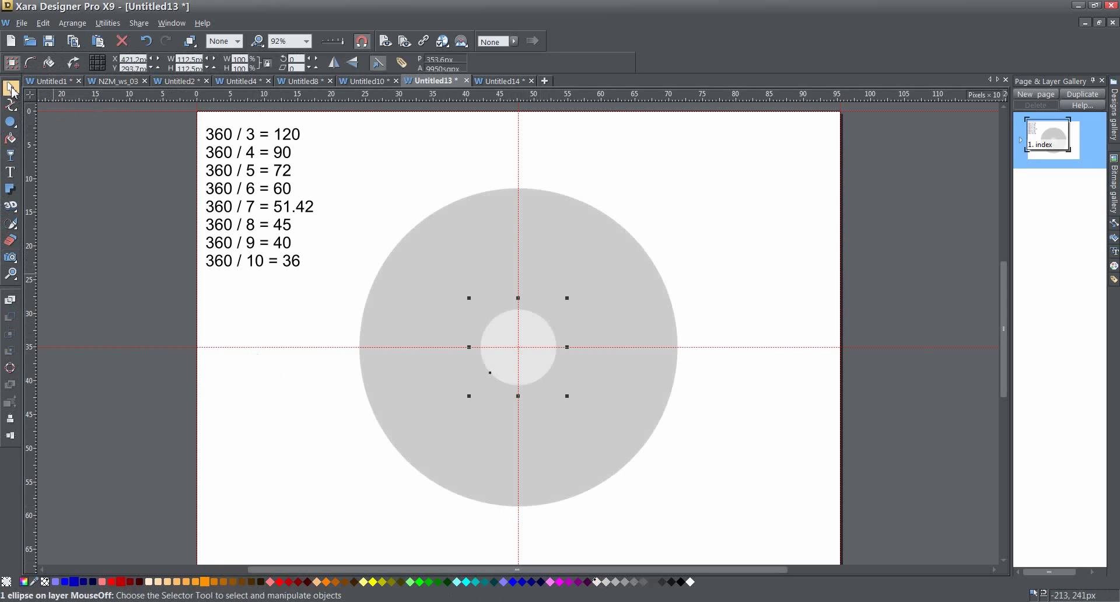
shift+click(578, 259)
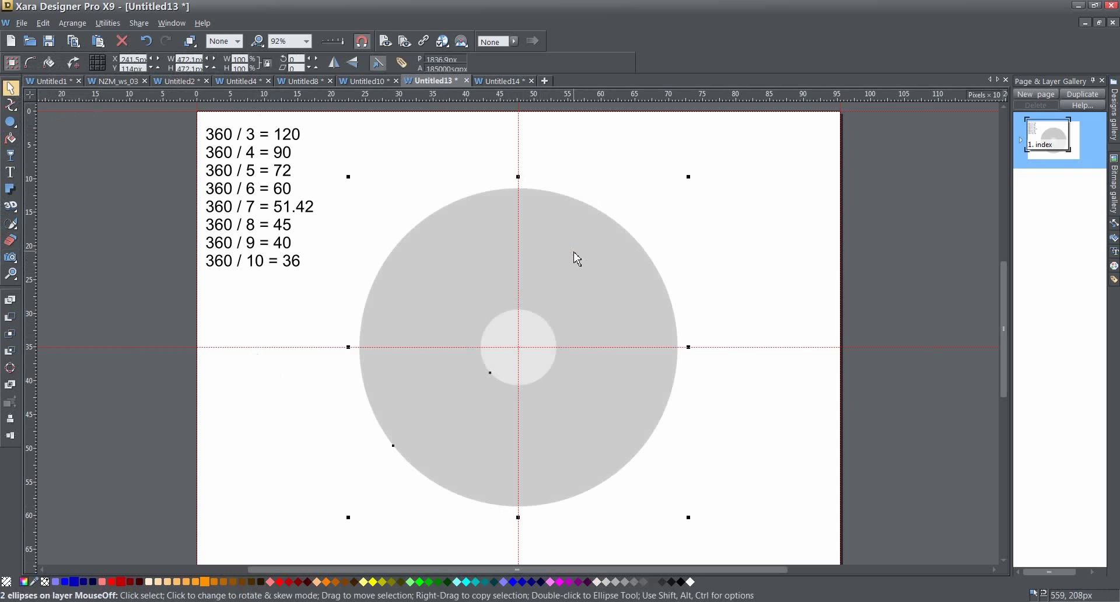
click(10, 318)
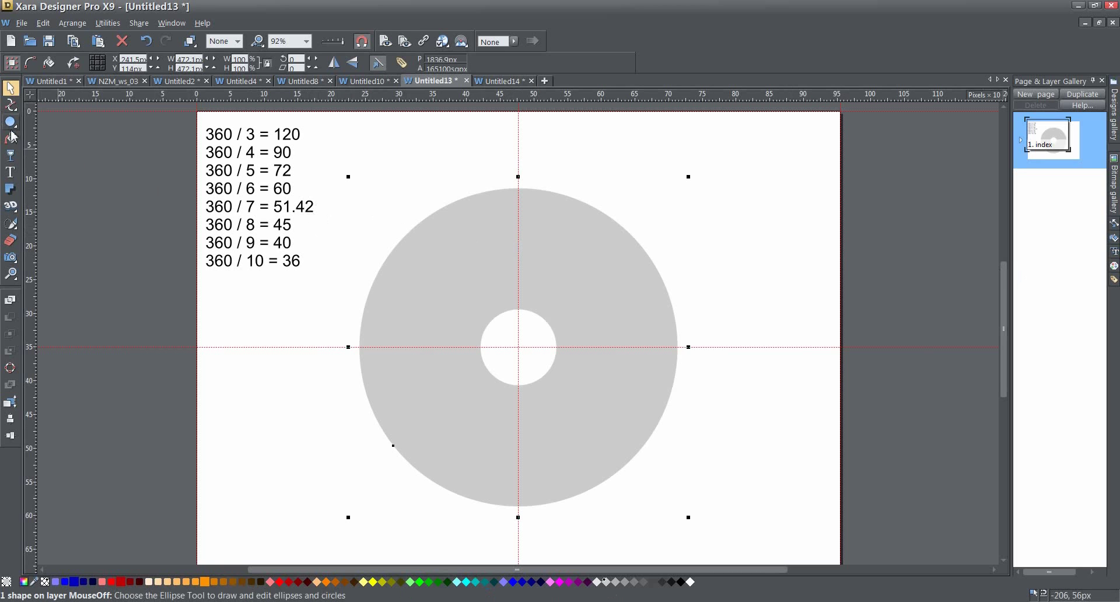
Draw a vertical line about 302 px long from the ring's centre upward past its outer edge.
click(10, 108)
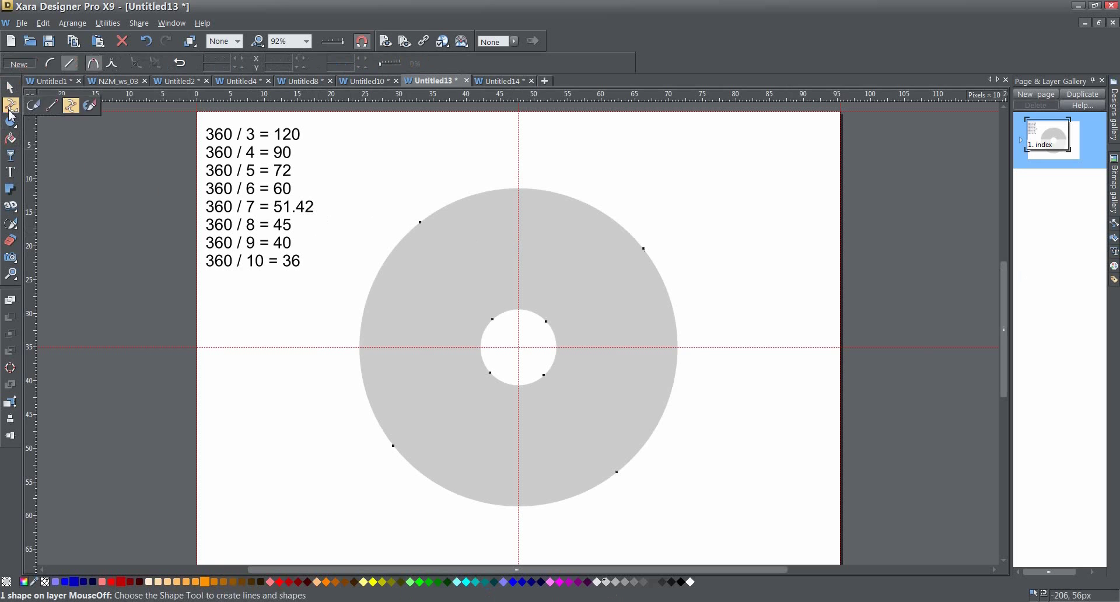
click(518, 347)
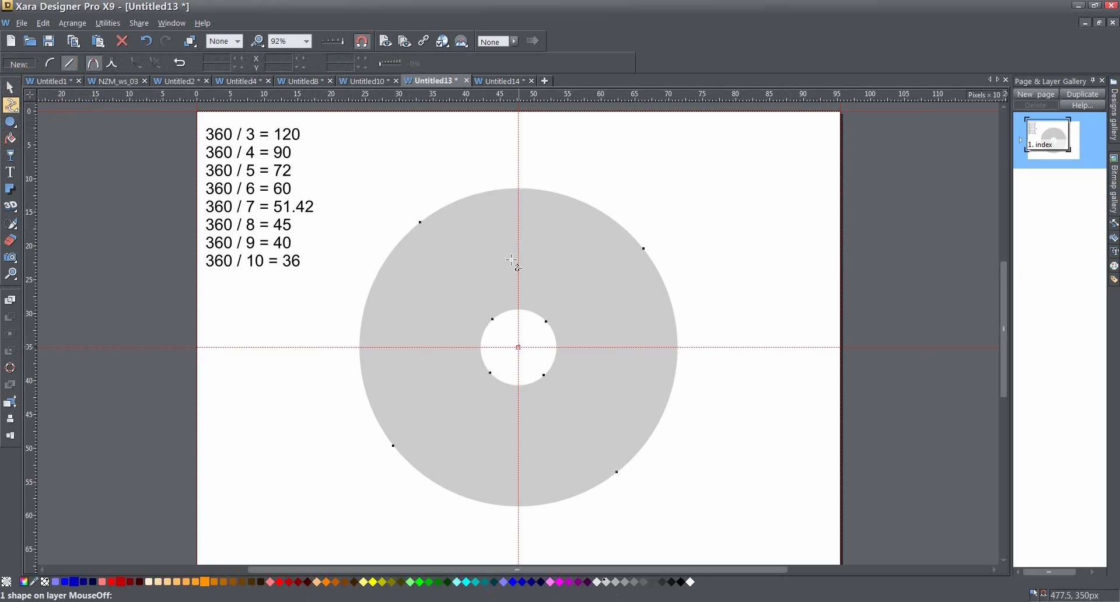
click(519, 144)
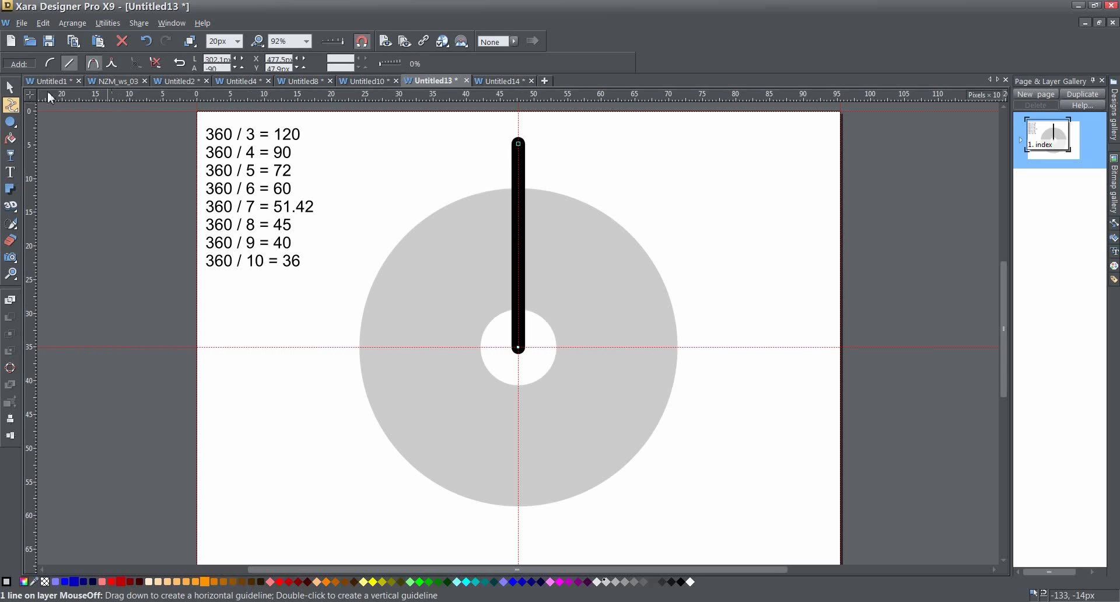
Move the line's rotation origin to its lower end at the ring's centre.
key(F2)
click(77, 68)
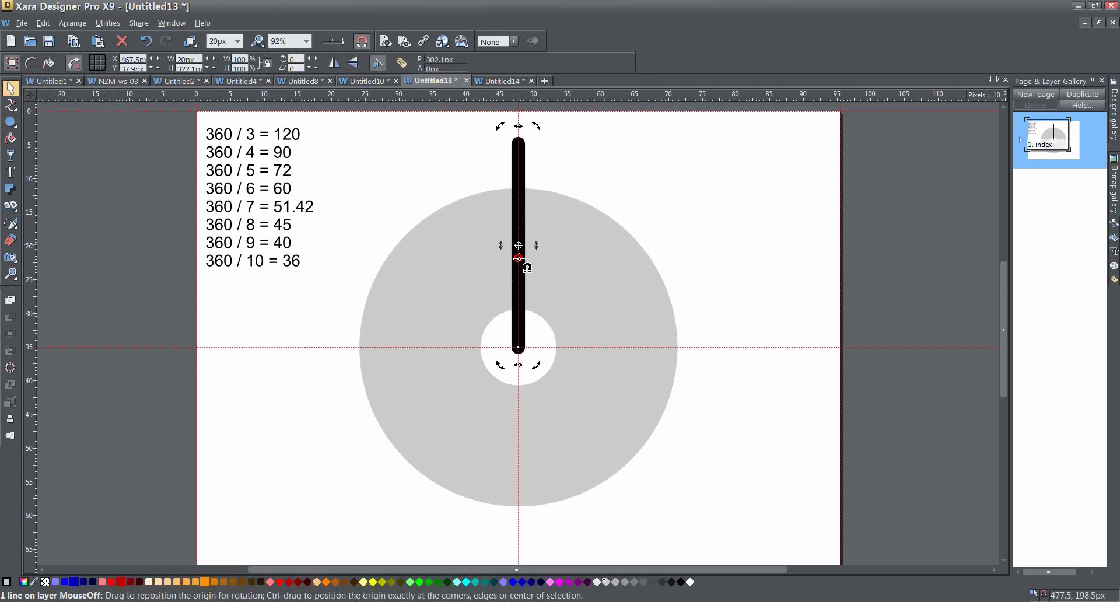
drag(519, 248, 519, 349)
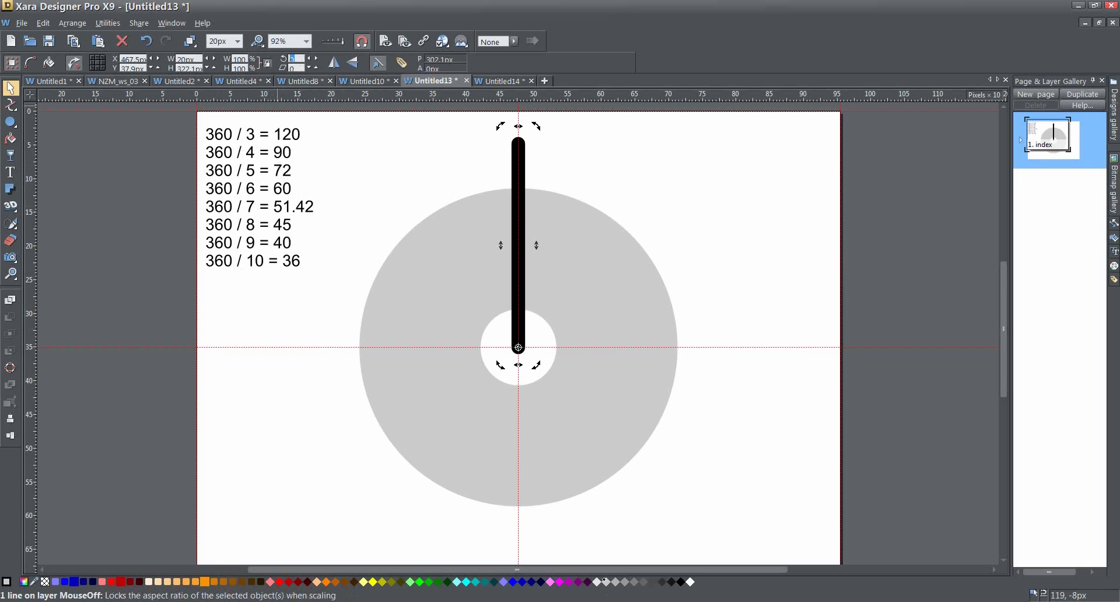
Create four copies of the line around the ring's centre, rotating each one 72 degrees from the previous.
text(2)
key(Return)
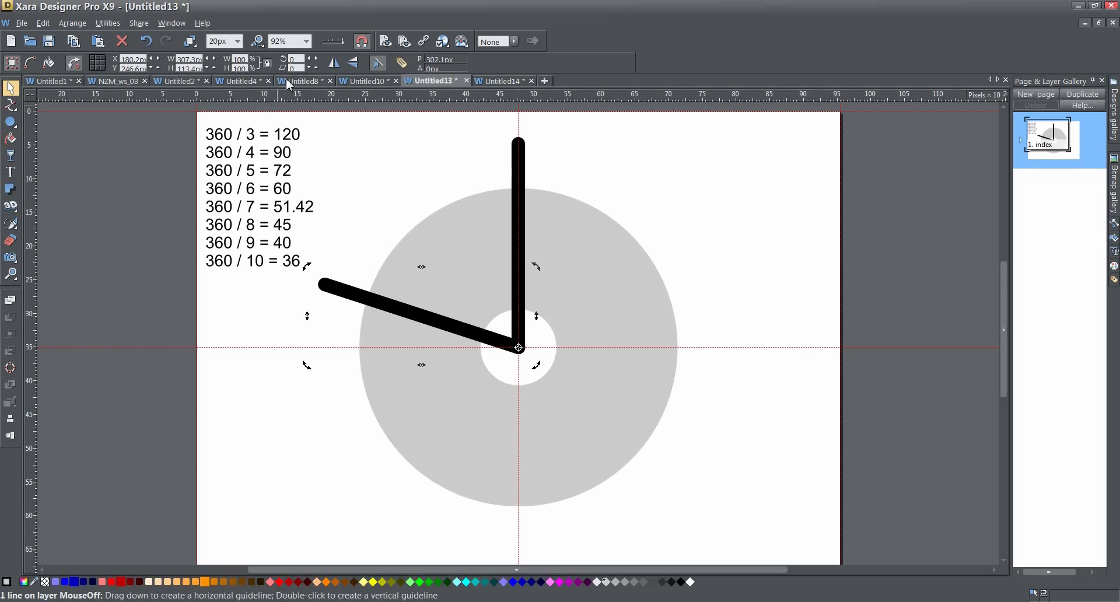
click(292, 59)
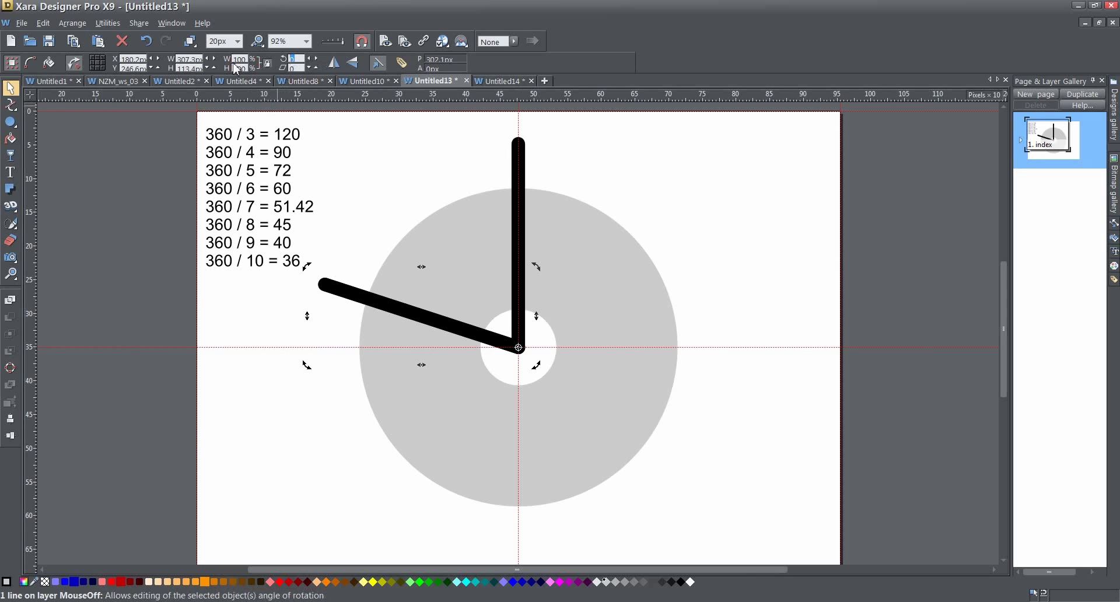
text(72)
key(Return)
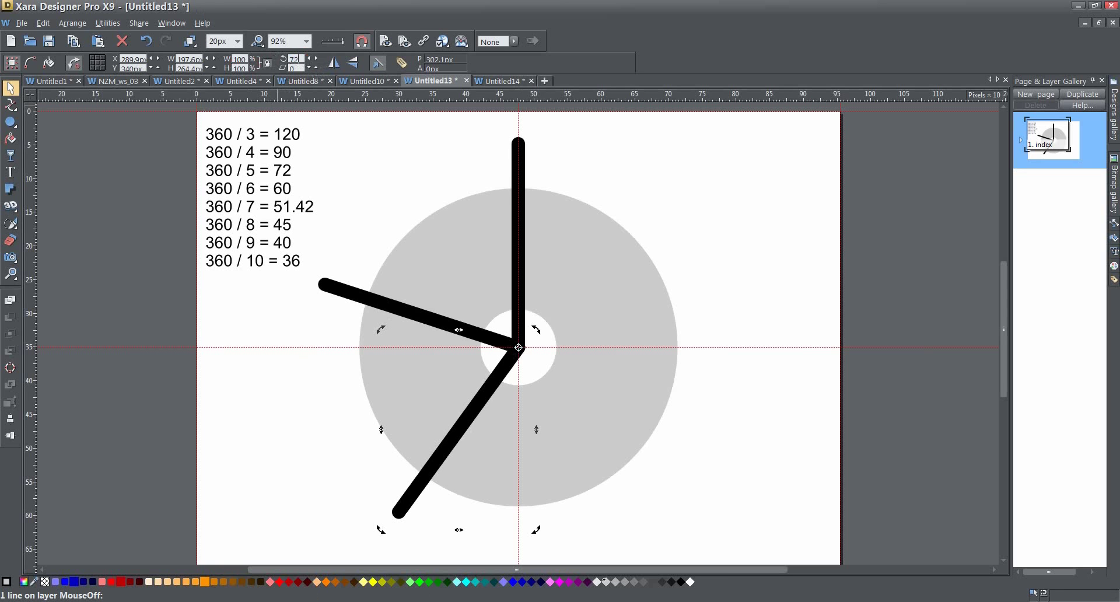
key(Return)
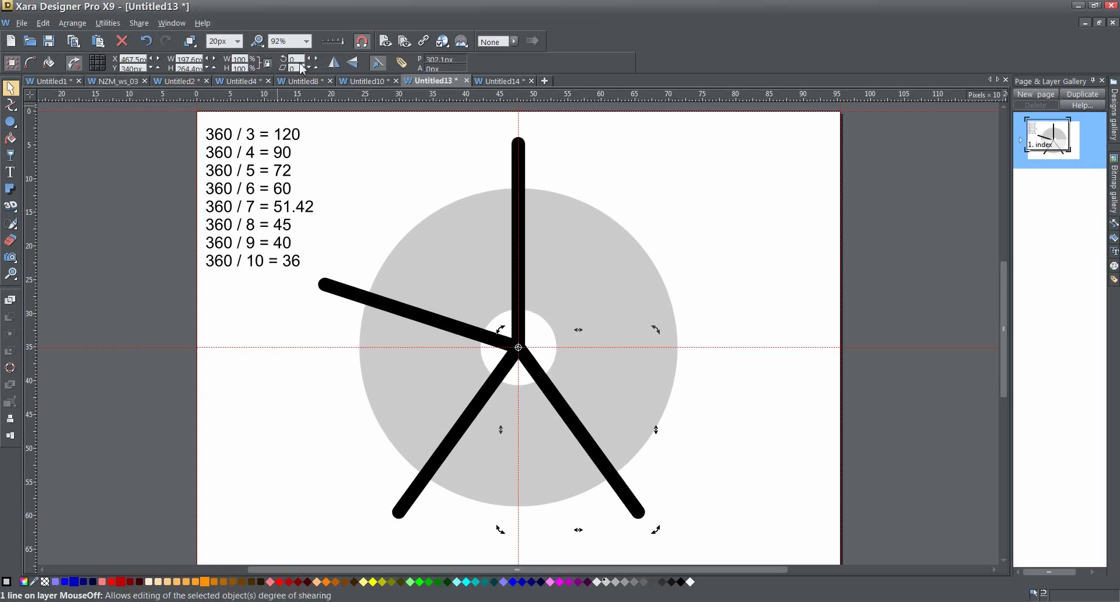
click(287, 60)
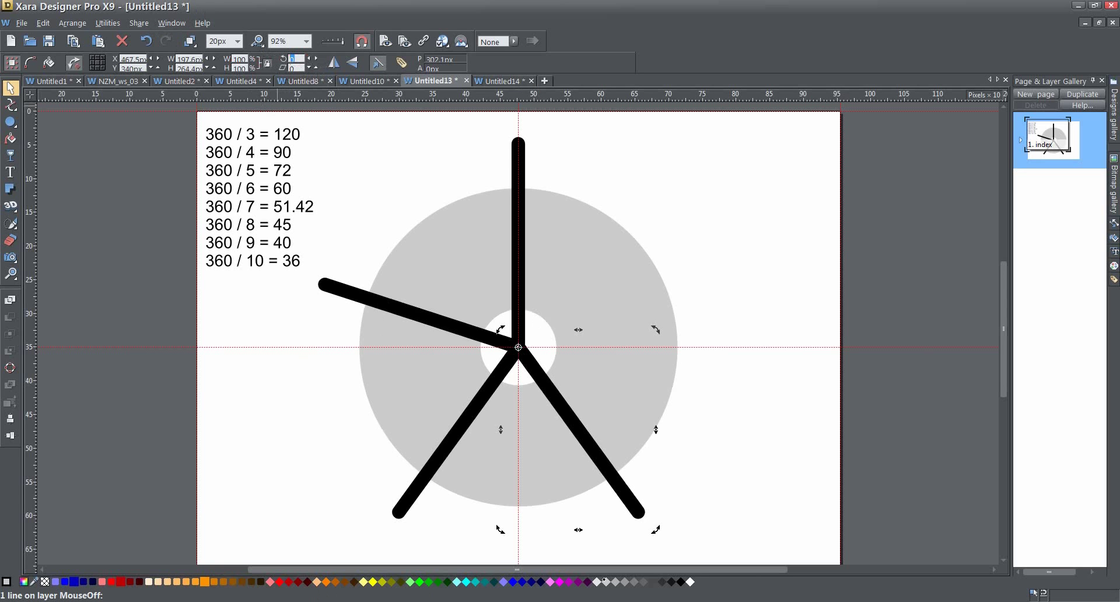
key(Return)
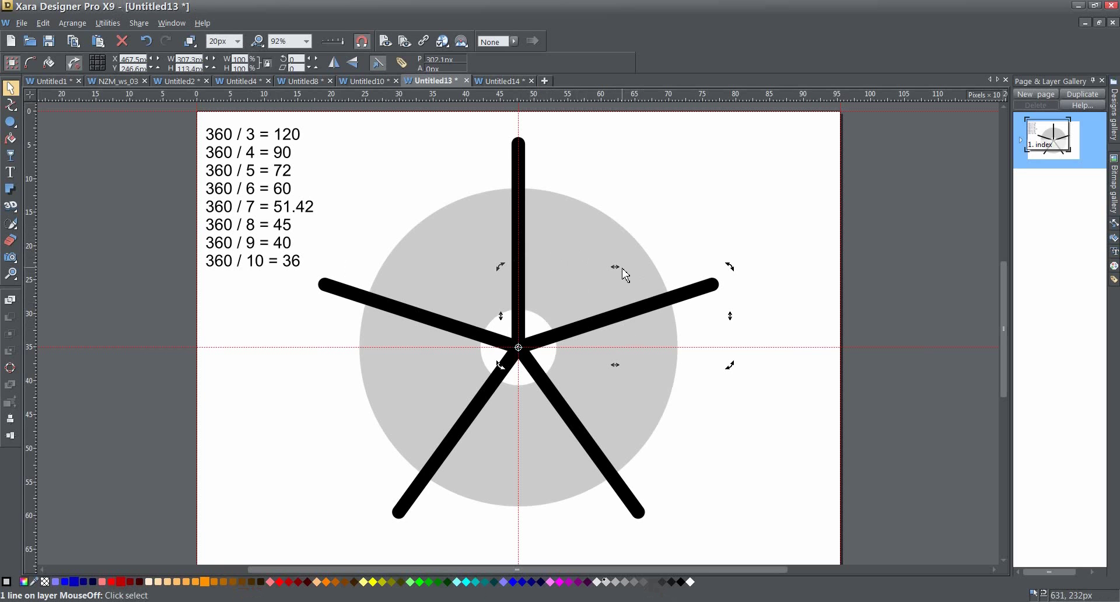
Delete all five divider lines from the ring.
key(Delete)
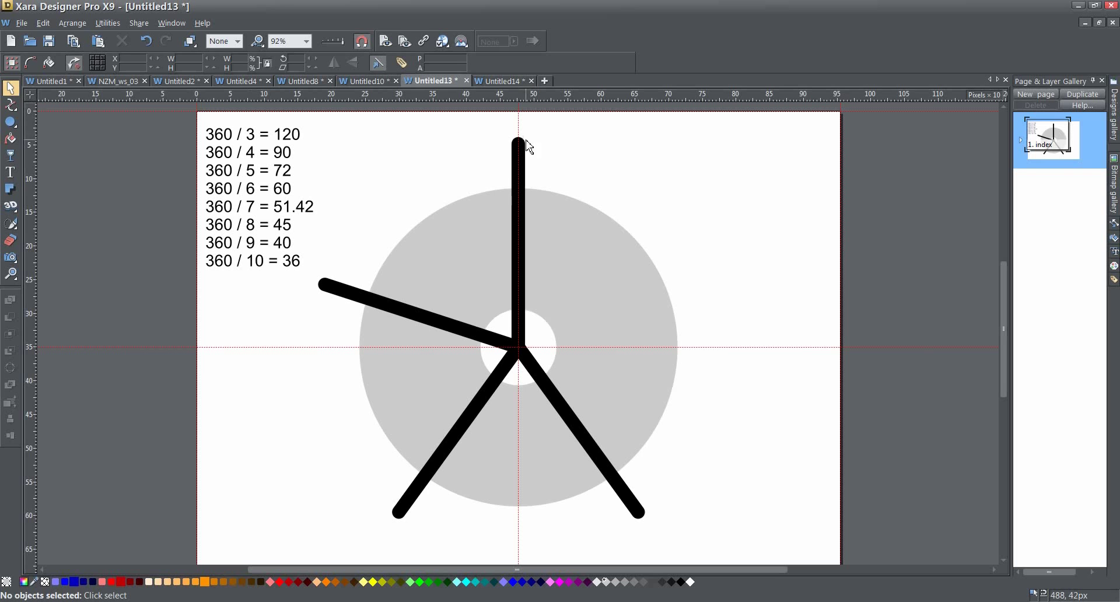
click(524, 142)
key(Delete)
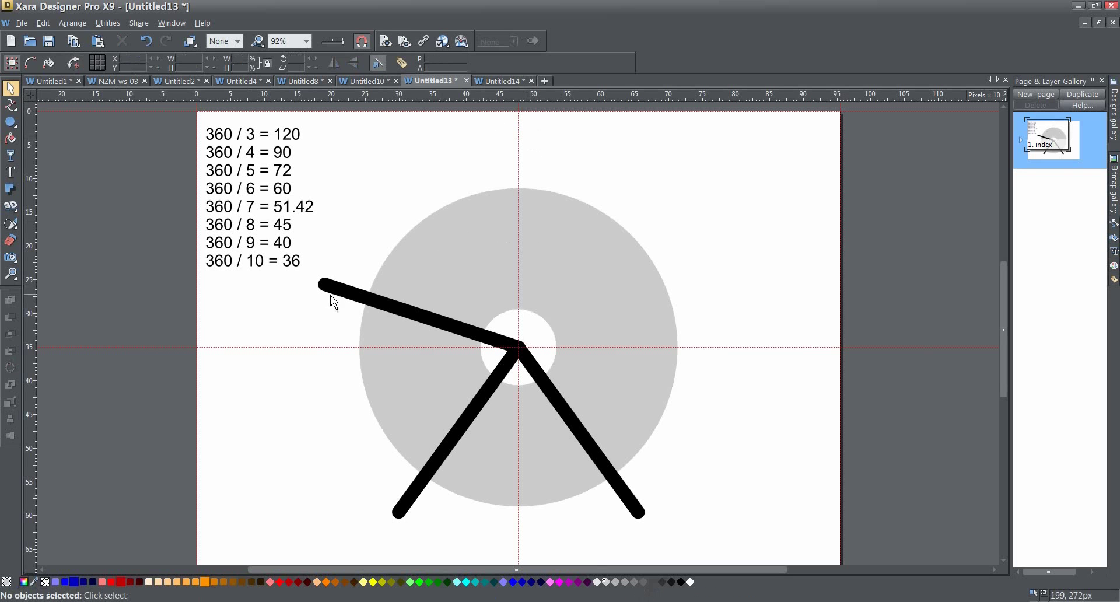
click(333, 297)
key(Delete)
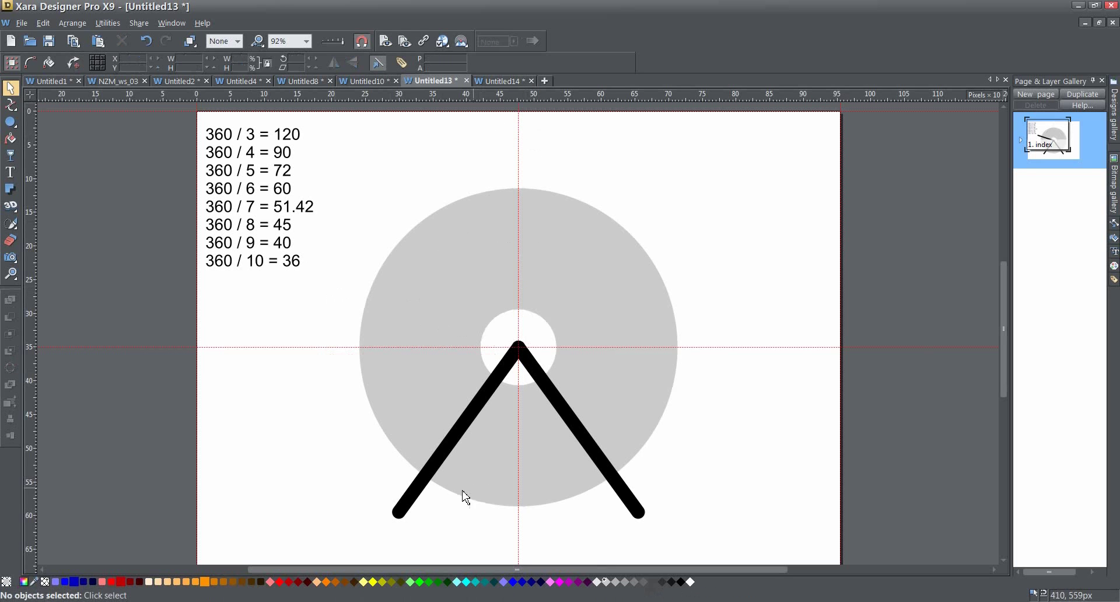
click(431, 481)
key(Delete)
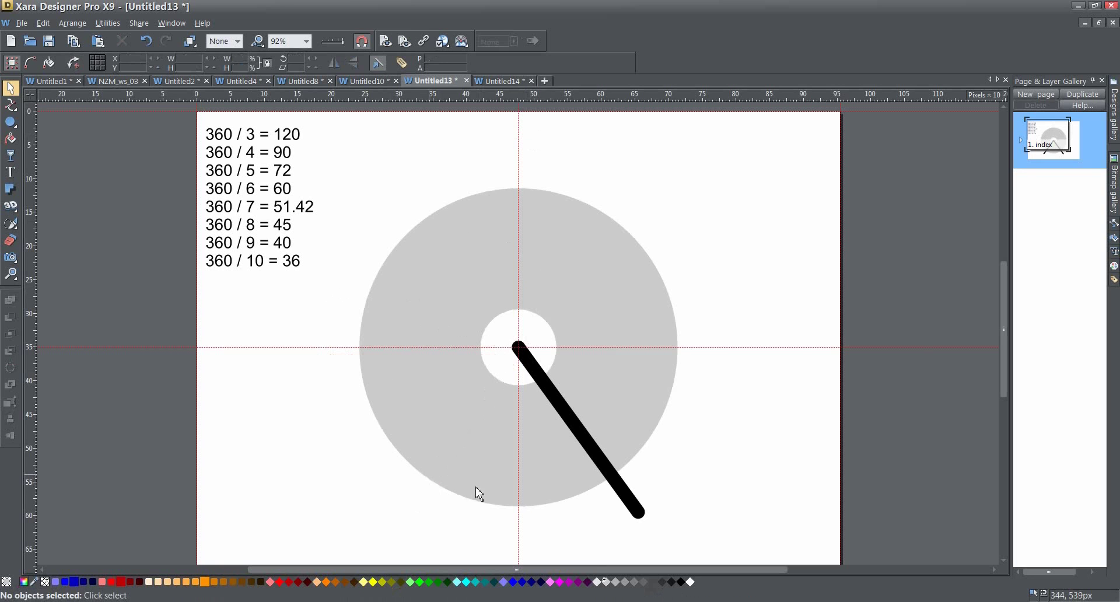
click(623, 482)
key(Delete)
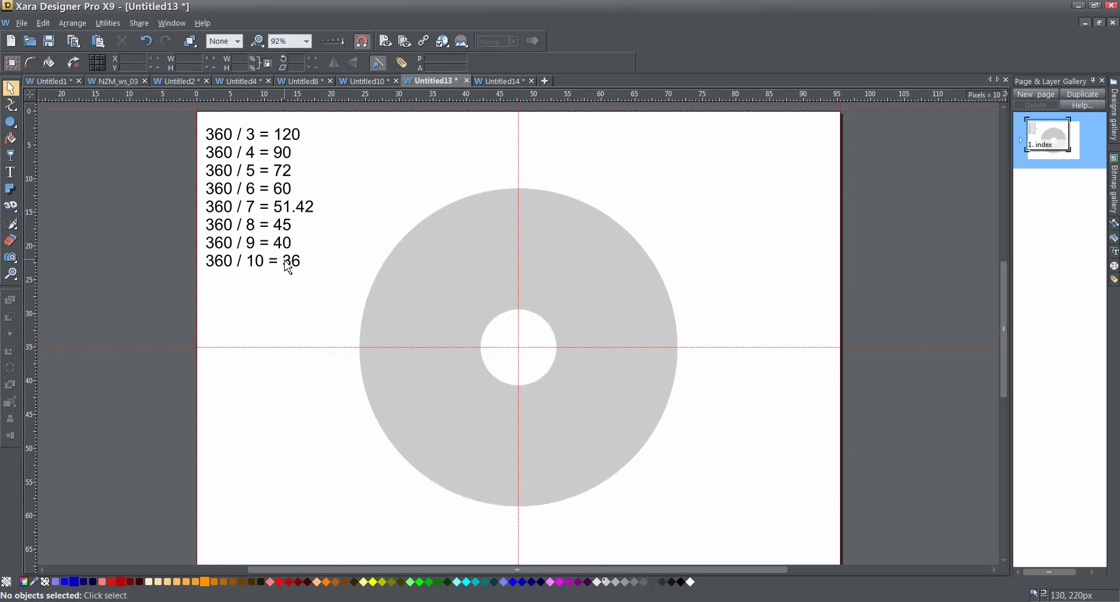
Draw a seven-pointed star about 599 px in size from the ring's centre, with one point straight down.
click(10, 122)
click(70, 123)
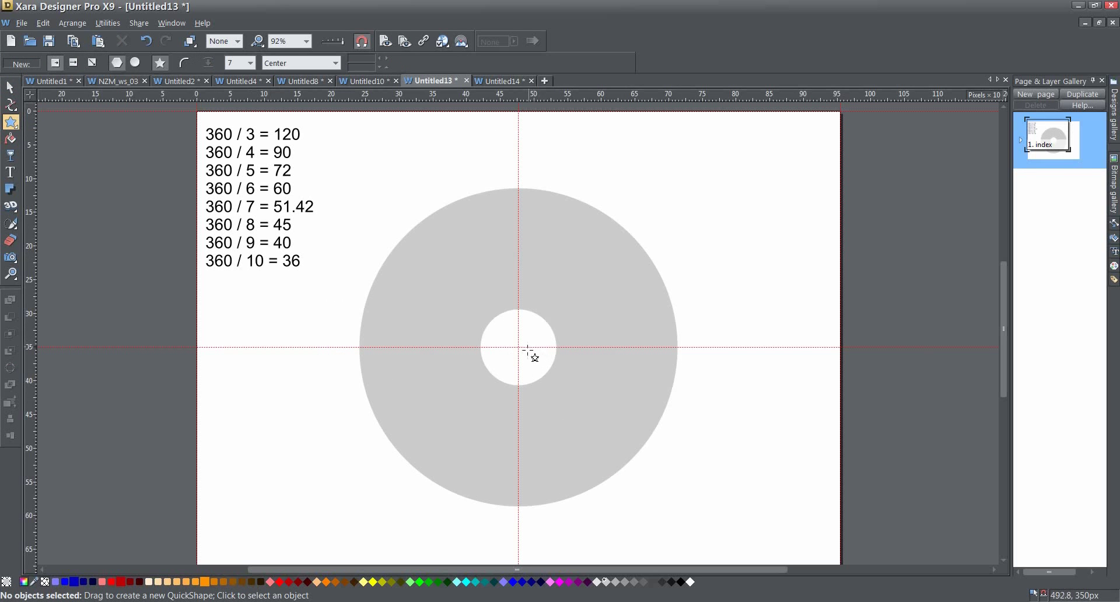
click(527, 419)
drag(526, 420, 517, 550)
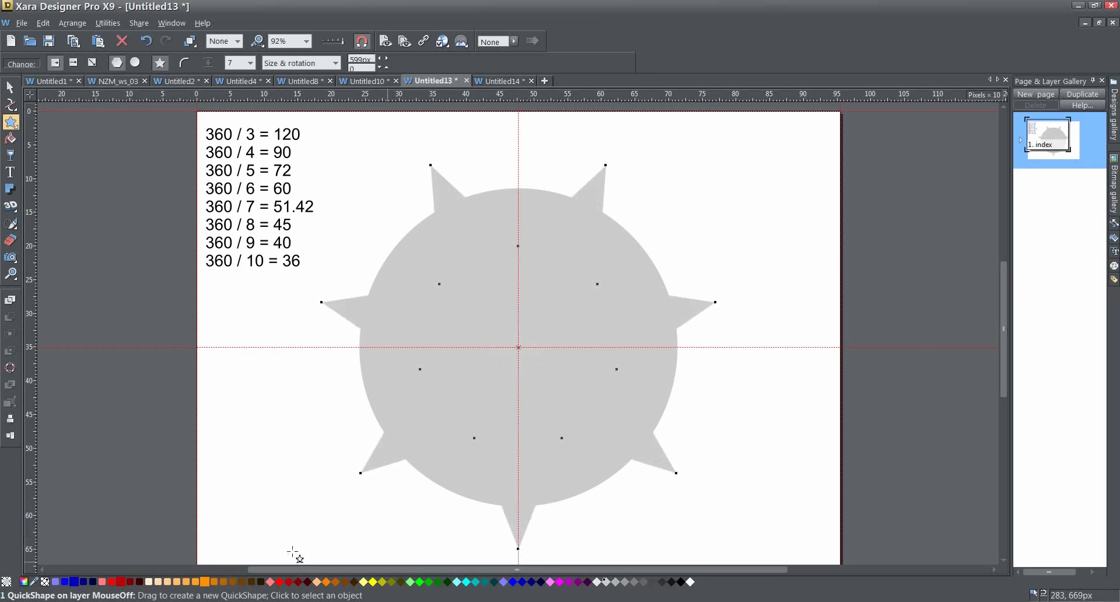
Fill the star with light orange and shrink its stellation radius to about 19 px to make narrow spikes.
click(158, 584)
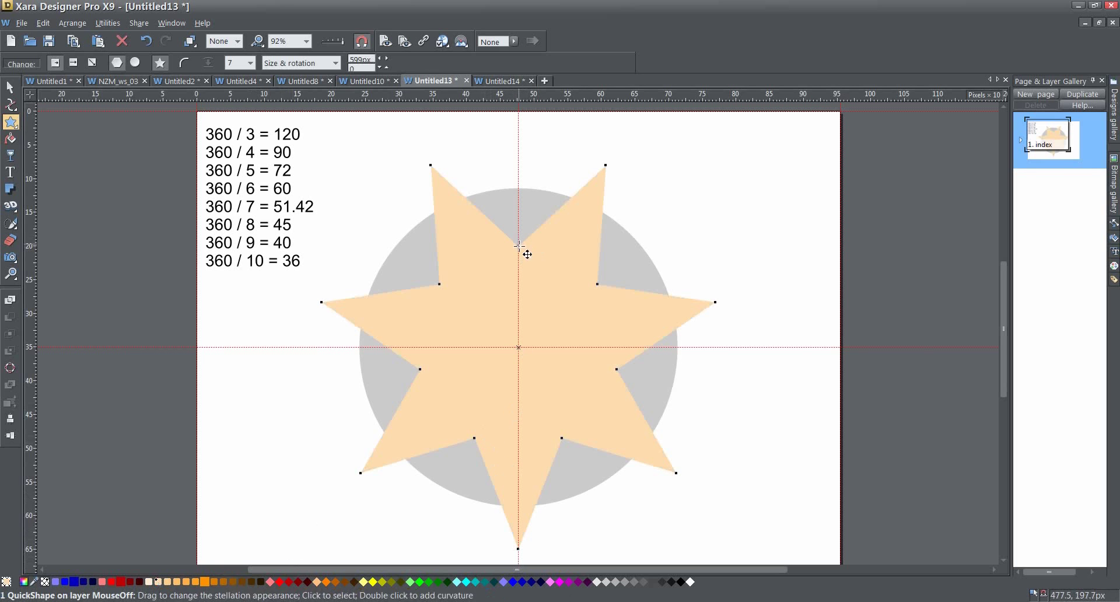
drag(519, 247, 518, 335)
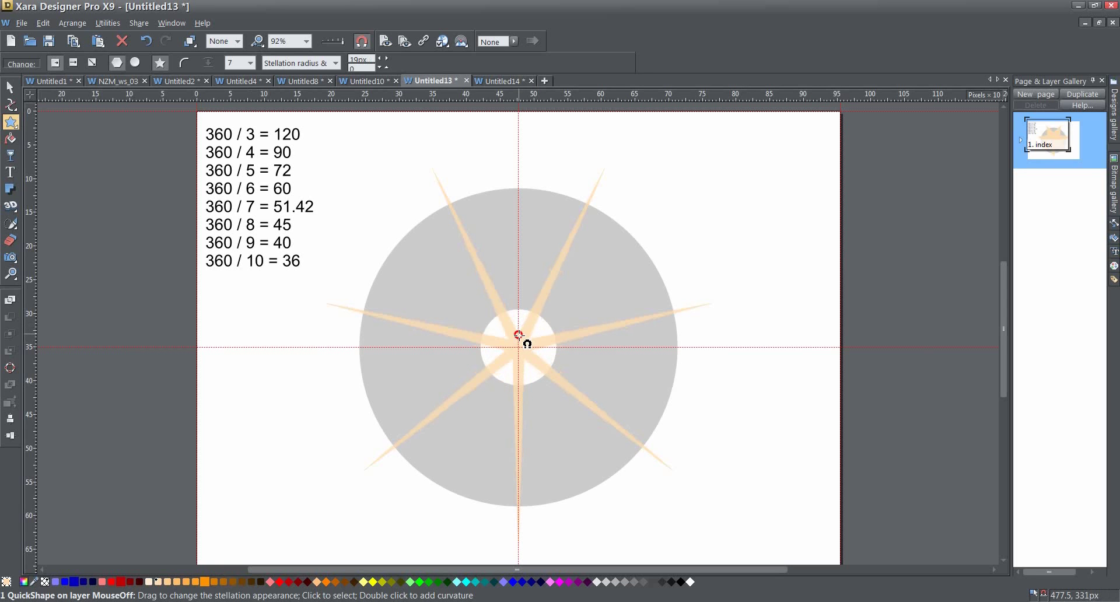
drag(518, 335, 518, 336)
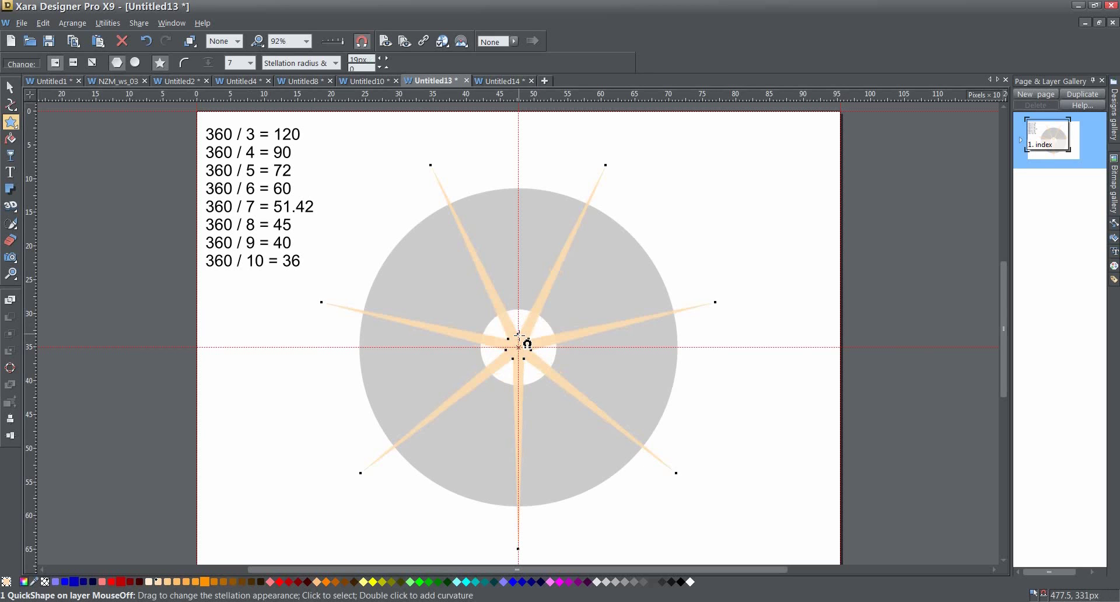
Create a slightly rotated copy of the star over the original.
click(9, 89)
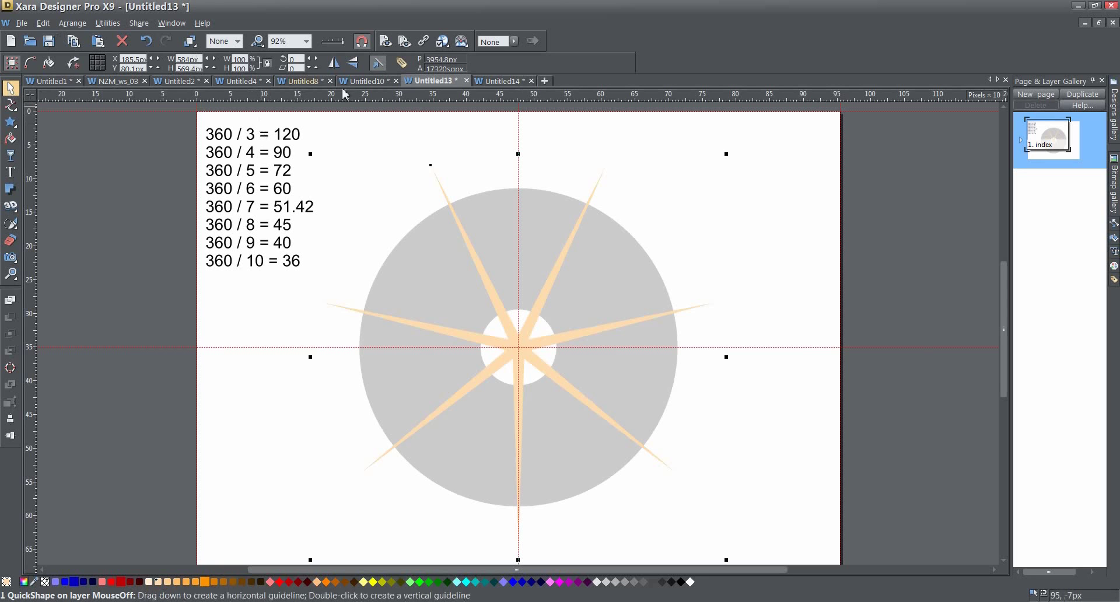
click(266, 63)
key(Return)
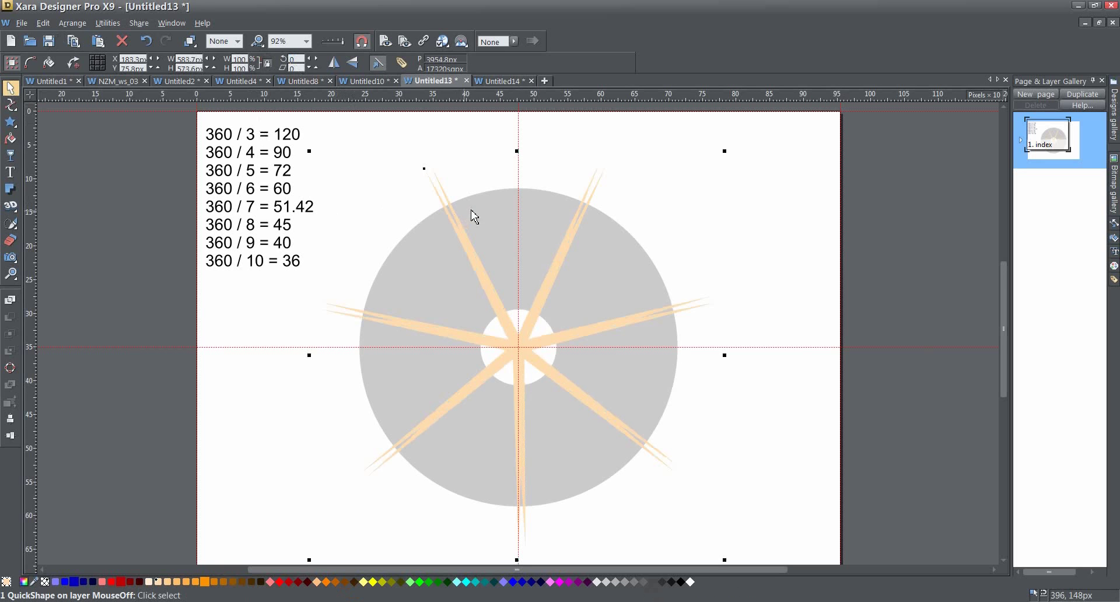
Rotate the original star by -2 degrees, opposite to its copy, so their points sit evenly about the vertical guideline.
click(442, 188)
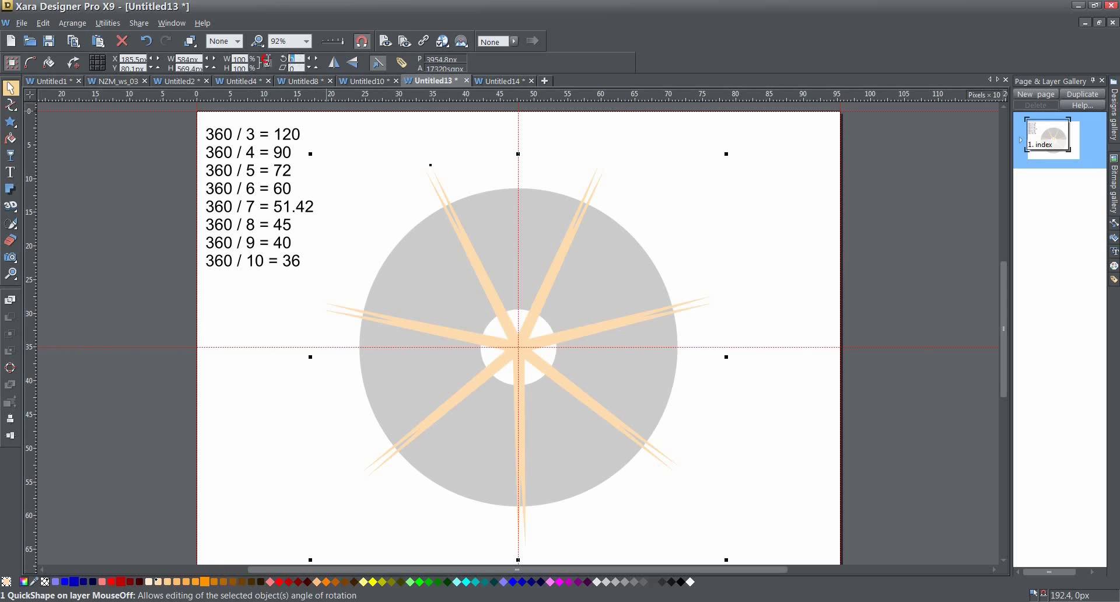
click(266, 63)
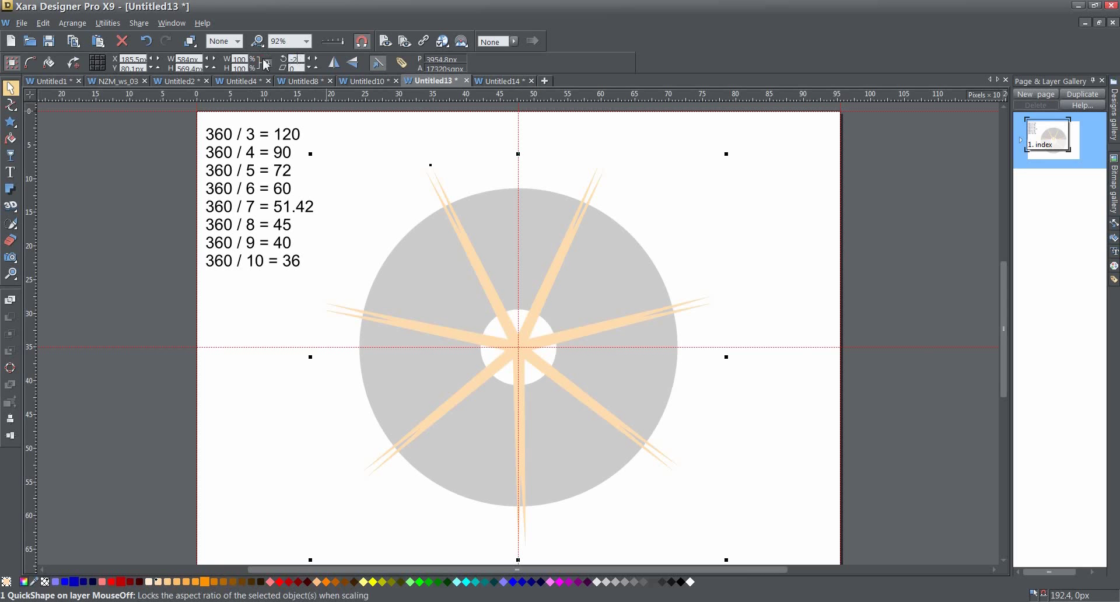
key(ctrl+z)
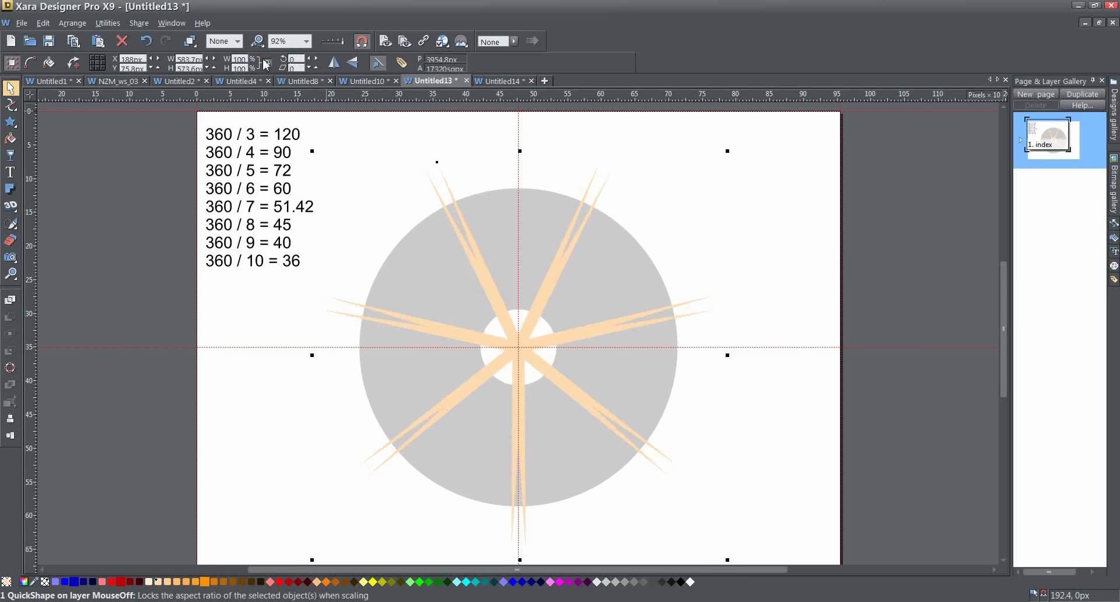
Add the two overlapping stars together into a single shape.
shift+click(434, 191)
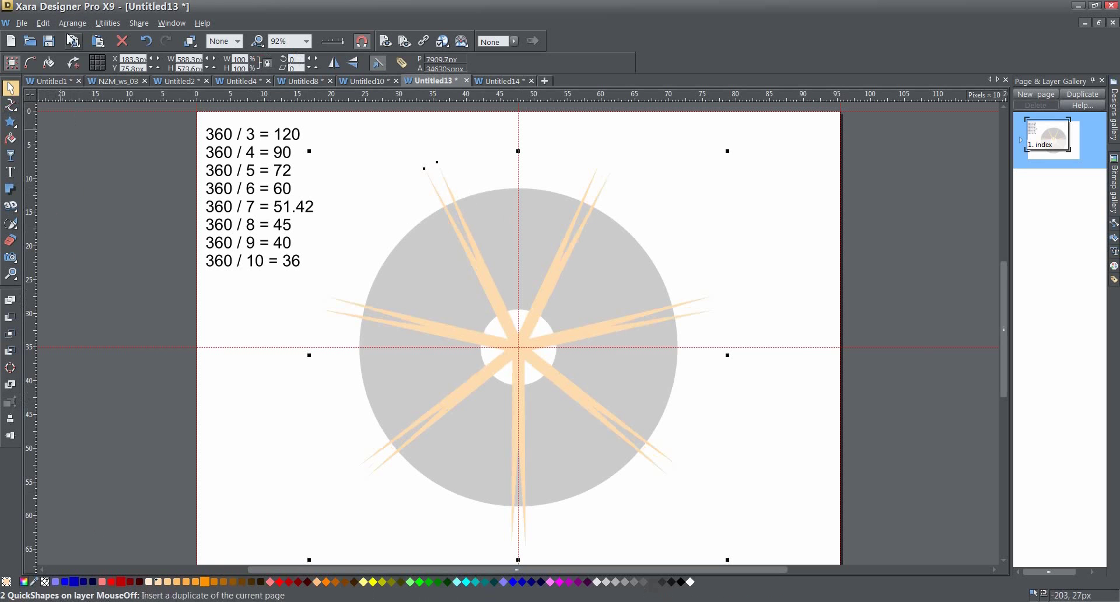
click(11, 302)
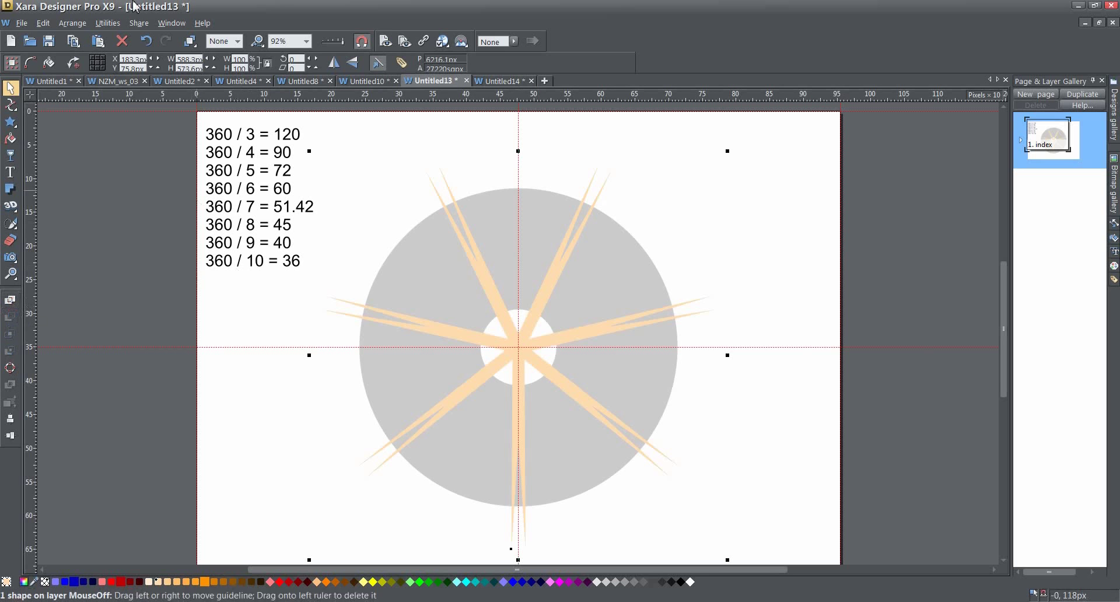
click(73, 23)
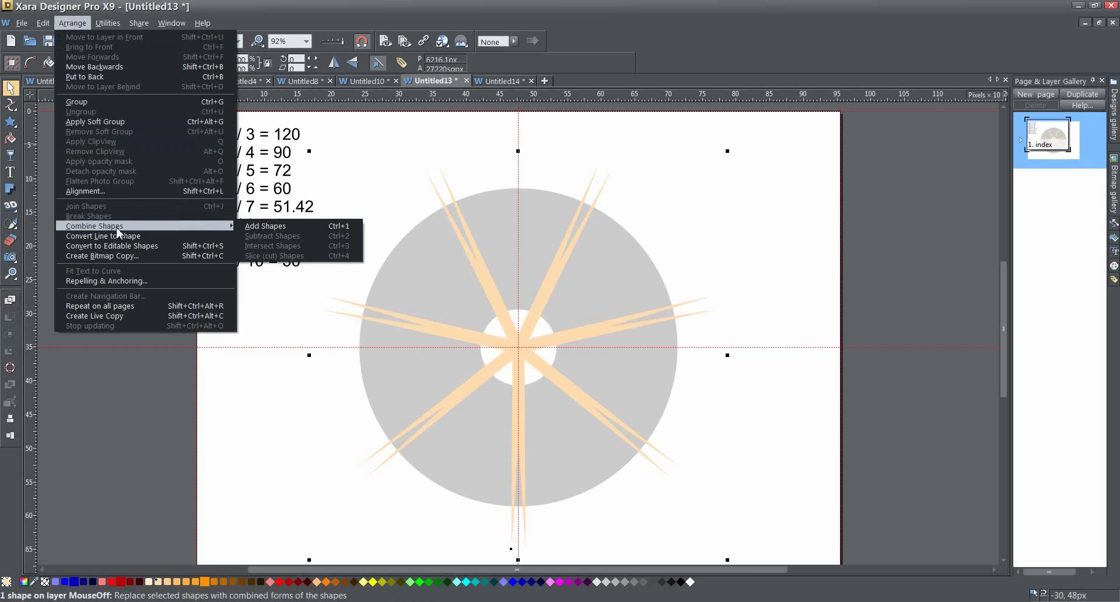
click(622, 18)
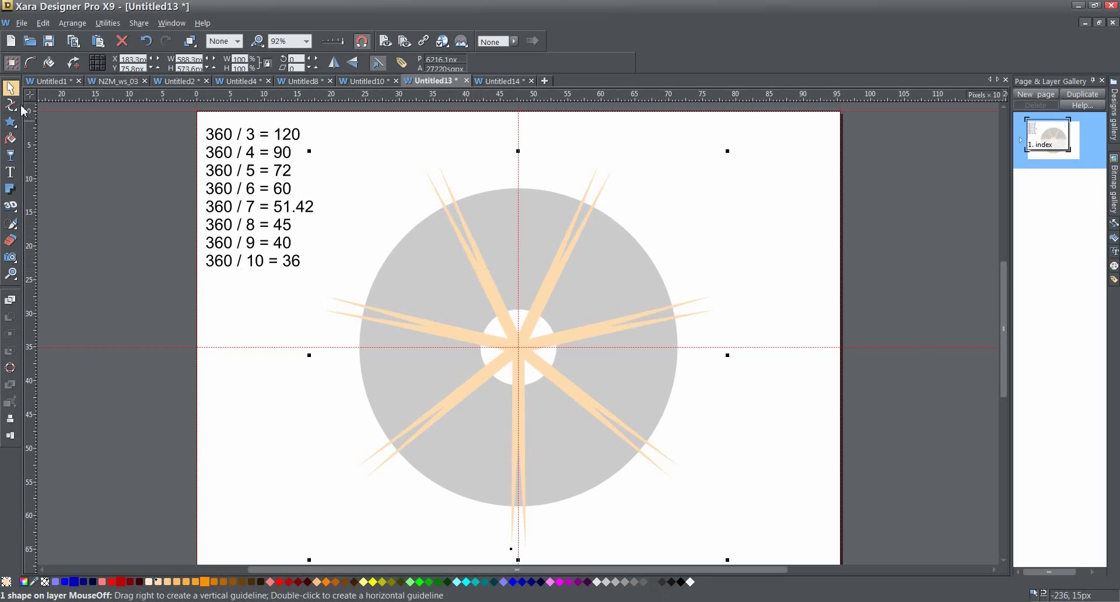
Delete the seven inner points between the paired spike tips of the merged star, turning each arm into a straight bar.
mouse_move(16, 108)
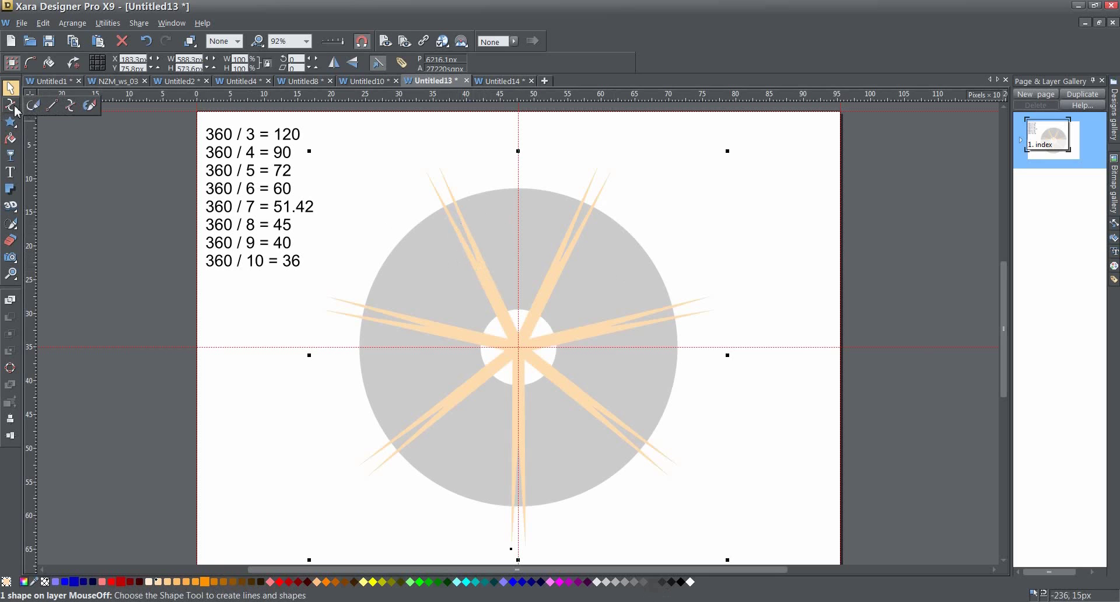
click(16, 108)
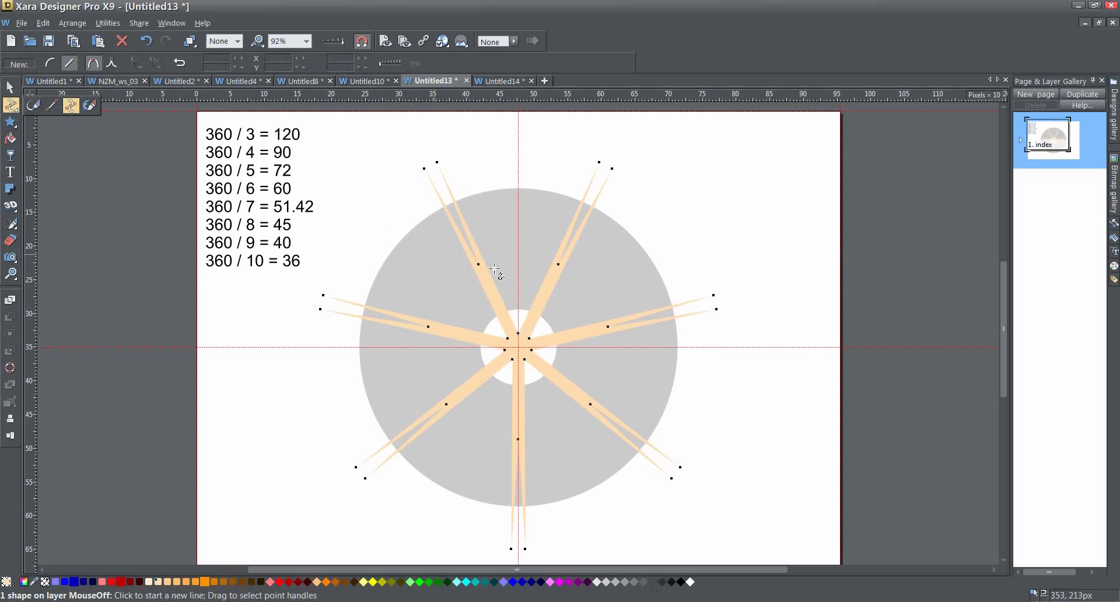
drag(424, 246, 637, 301)
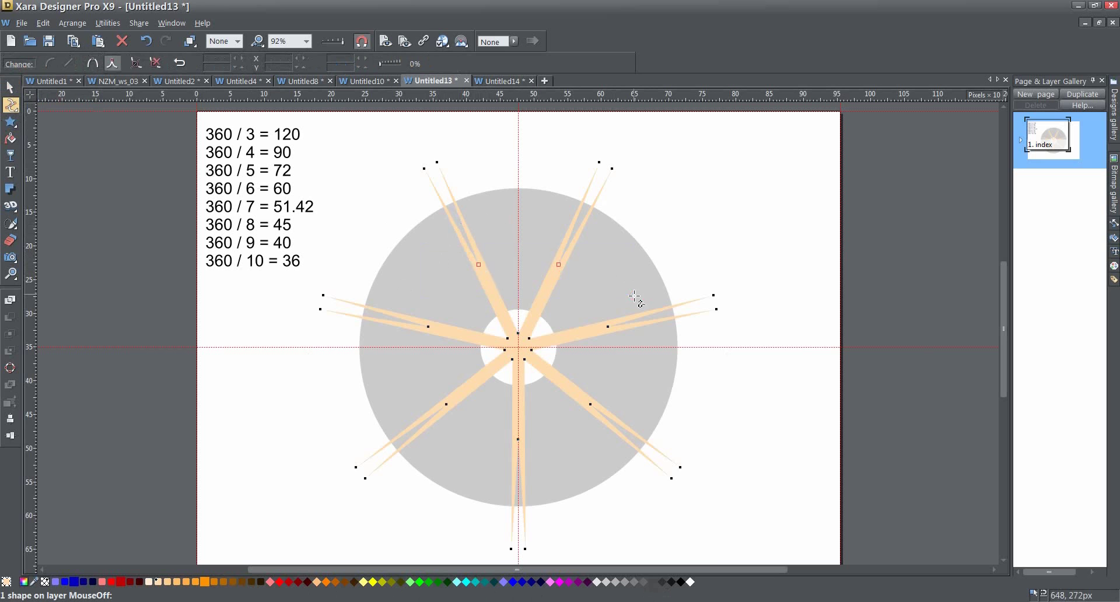
click(155, 63)
click(608, 327)
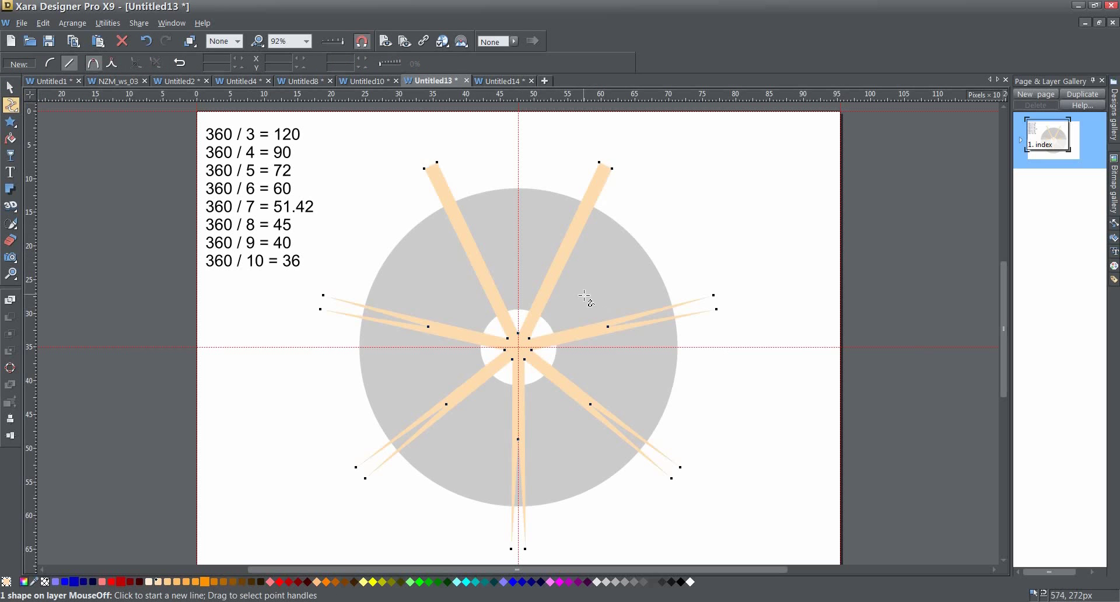
drag(621, 408, 625, 431)
key(Delete)
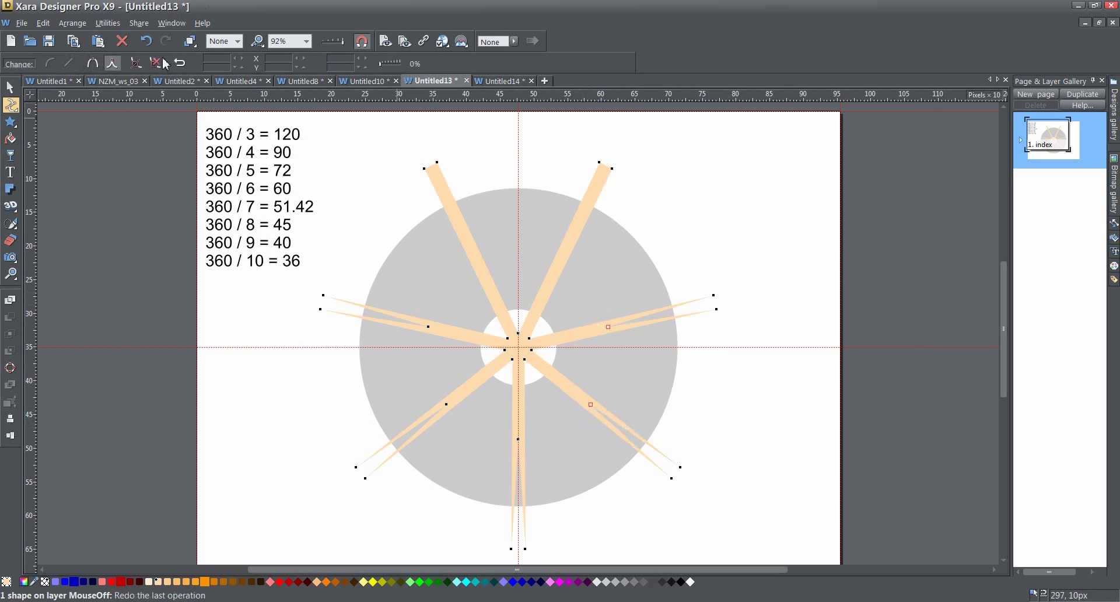
drag(398, 392, 539, 465)
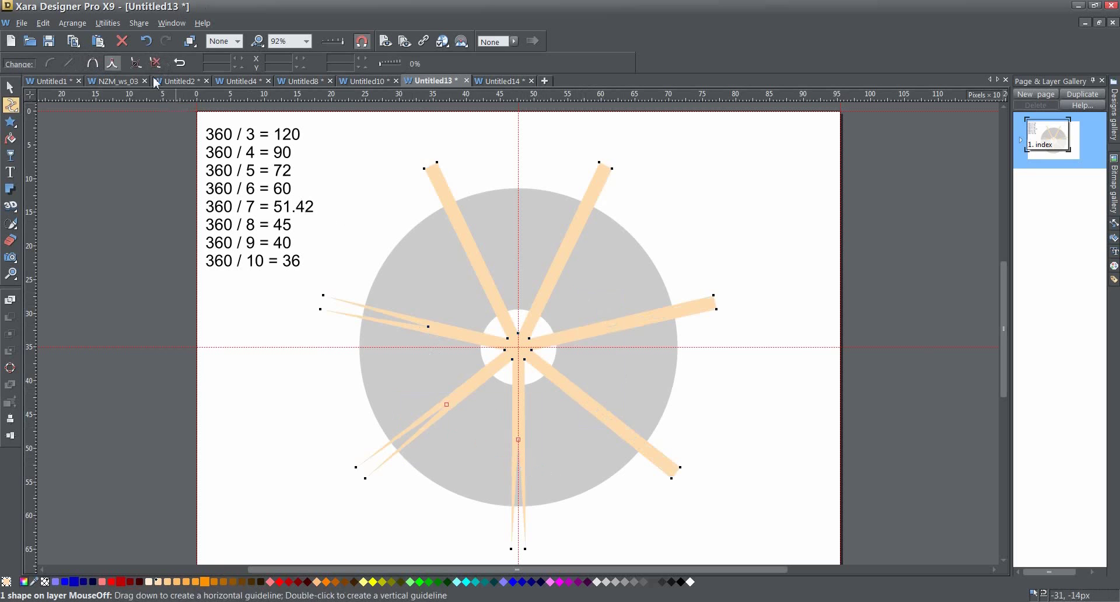
click(156, 66)
drag(402, 305, 444, 347)
click(155, 66)
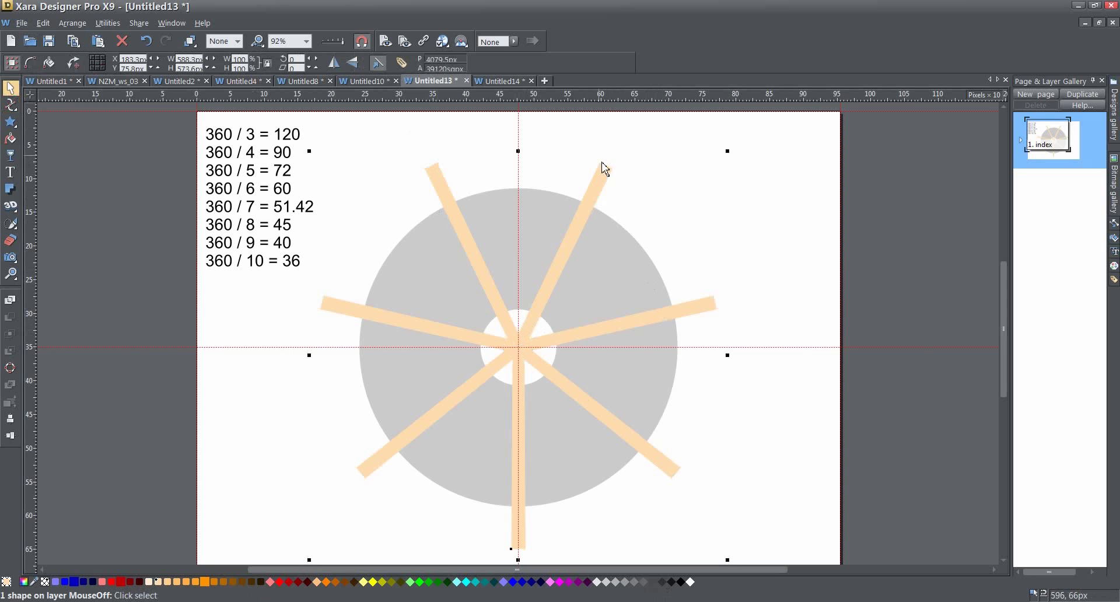
Subtract the seven-armed shape from the grey ring and apply a 3D extrusion to the resulting segments.
shift+click(633, 267)
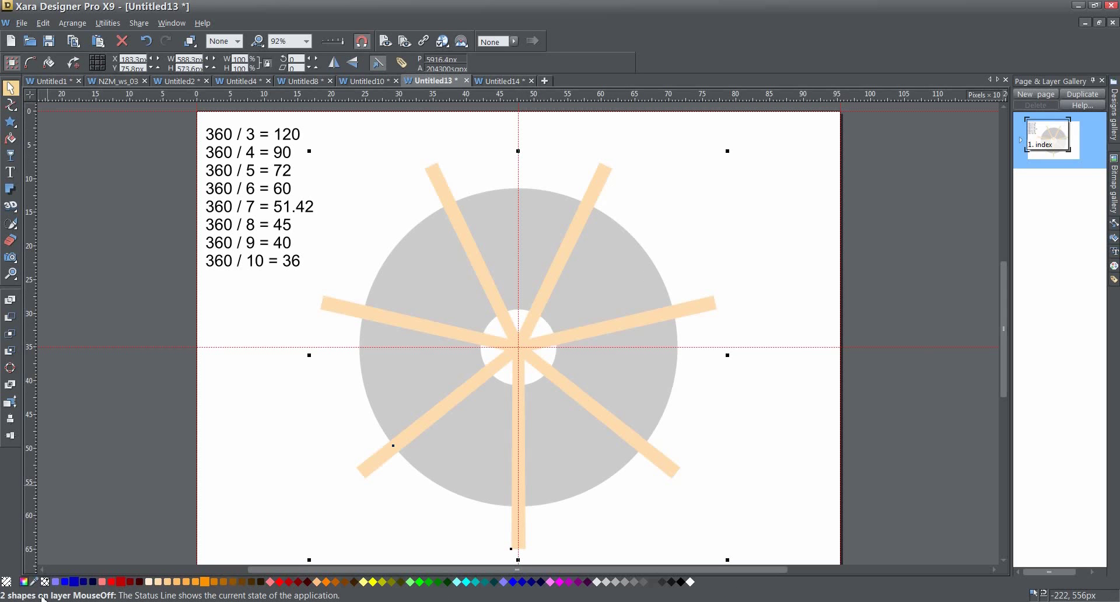
click(12, 321)
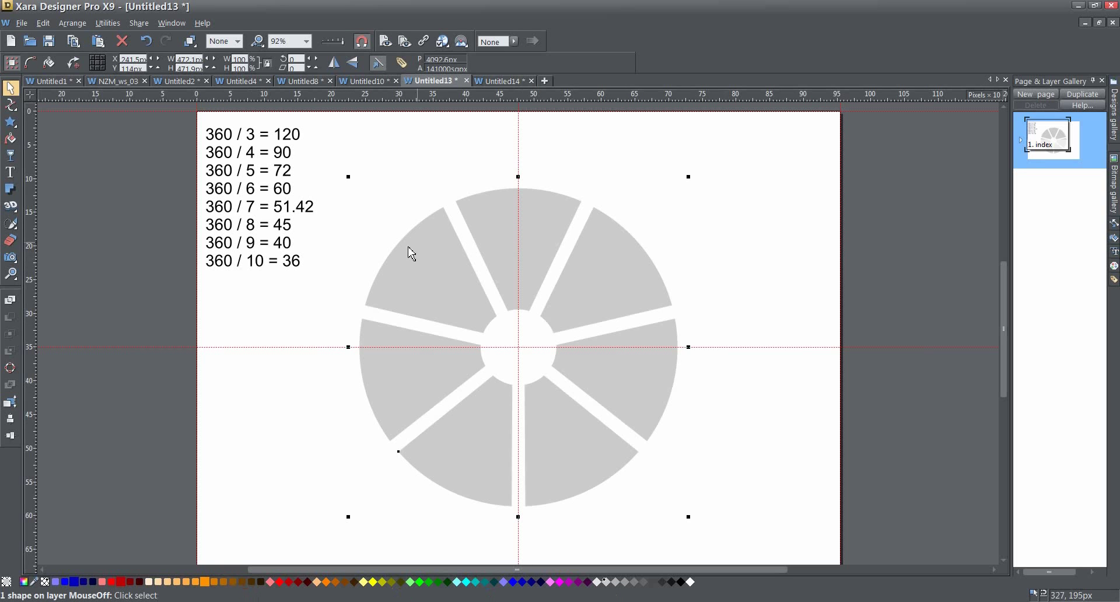
click(8, 207)
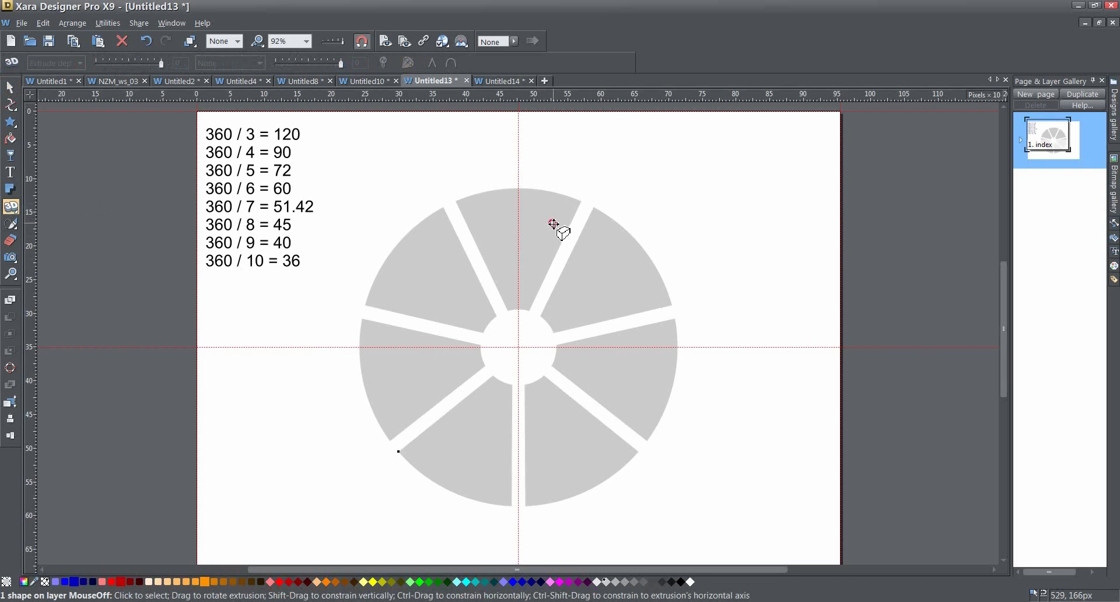
click(553, 224)
drag(553, 223, 555, 225)
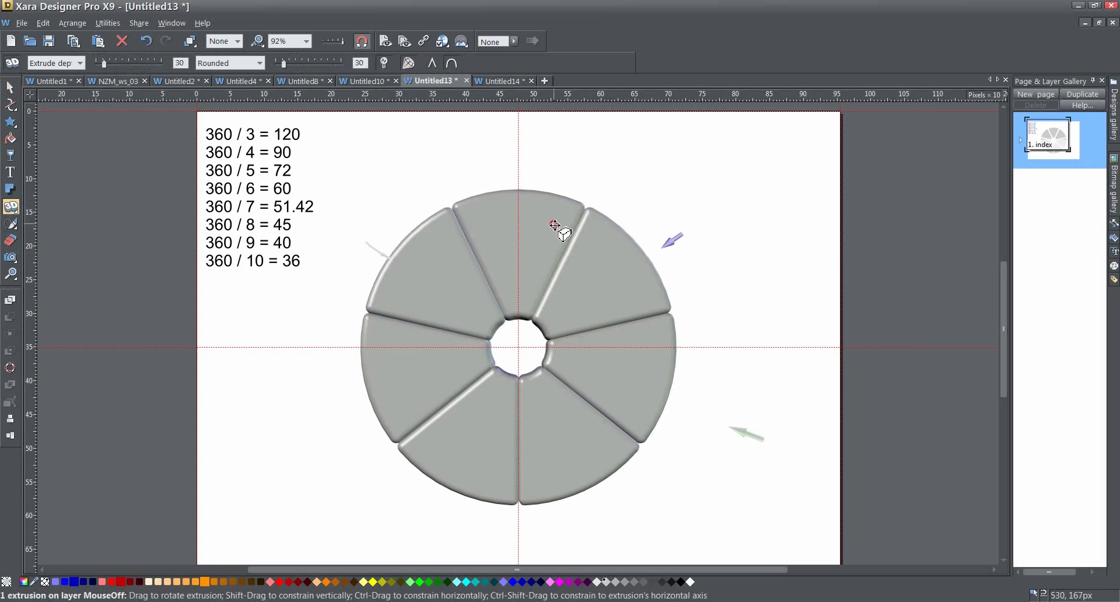
Try the 30° Bevel type on the extruded wheel.
click(81, 64)
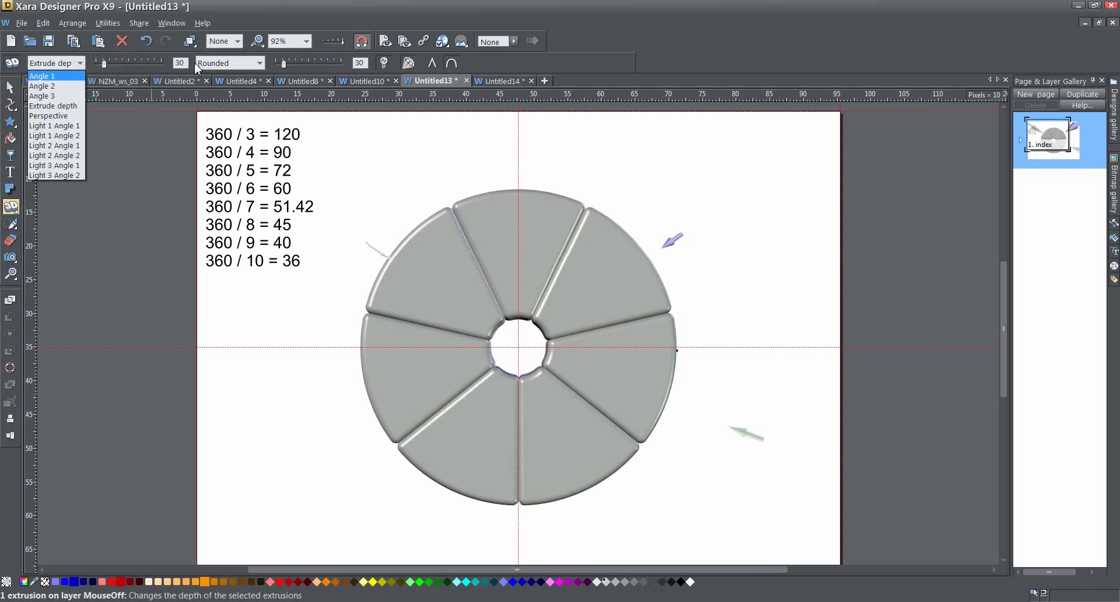
click(265, 63)
click(260, 63)
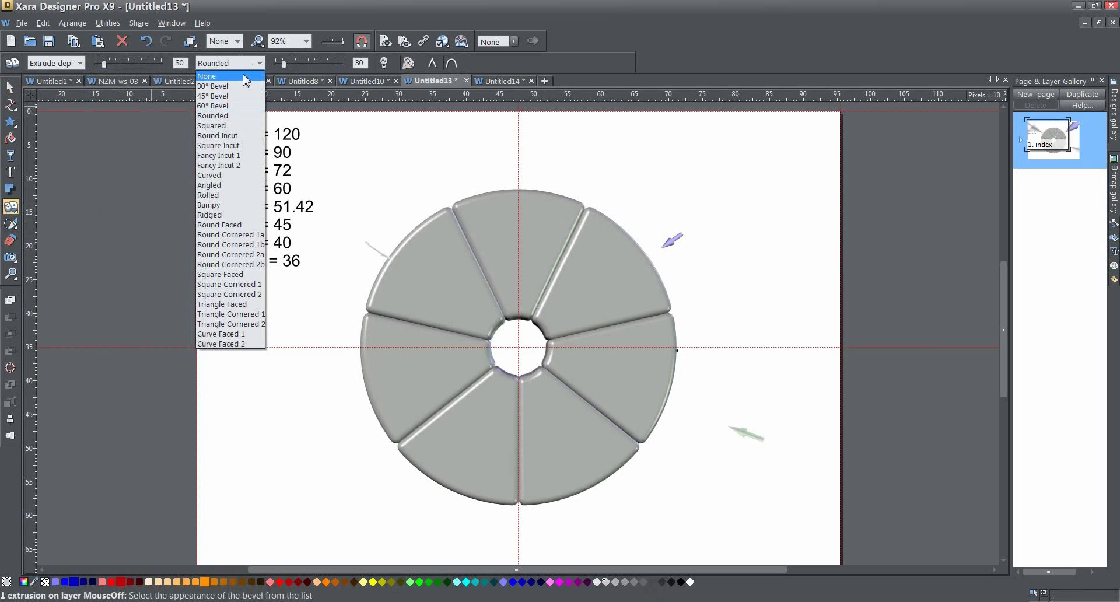
click(237, 87)
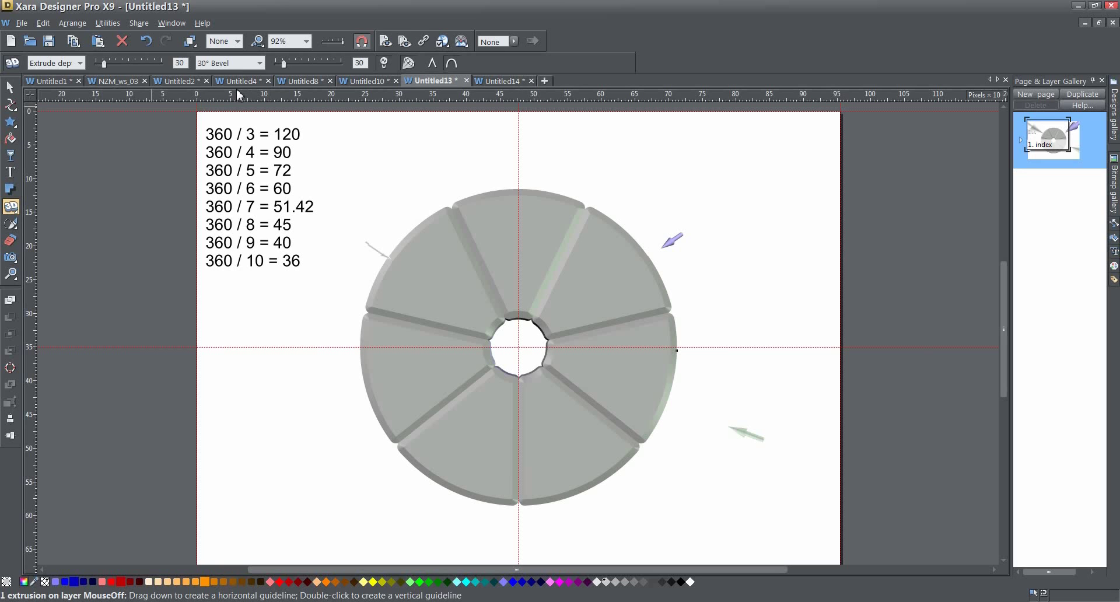
Set the extrusion's bevel type to None and tilt the wheel slightly to expose the lower side edges.
click(259, 63)
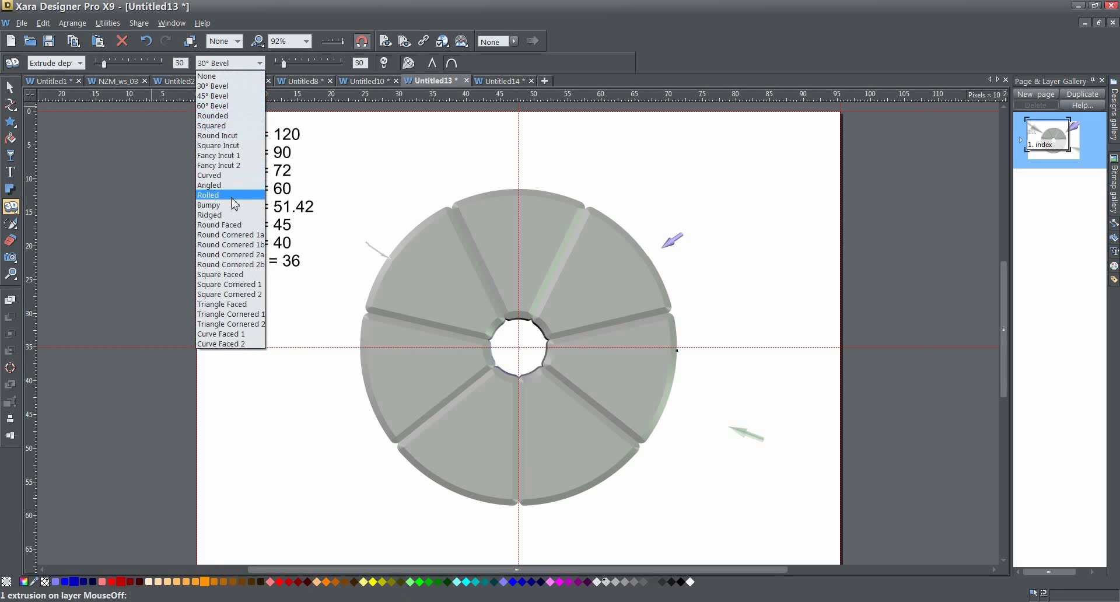
click(248, 77)
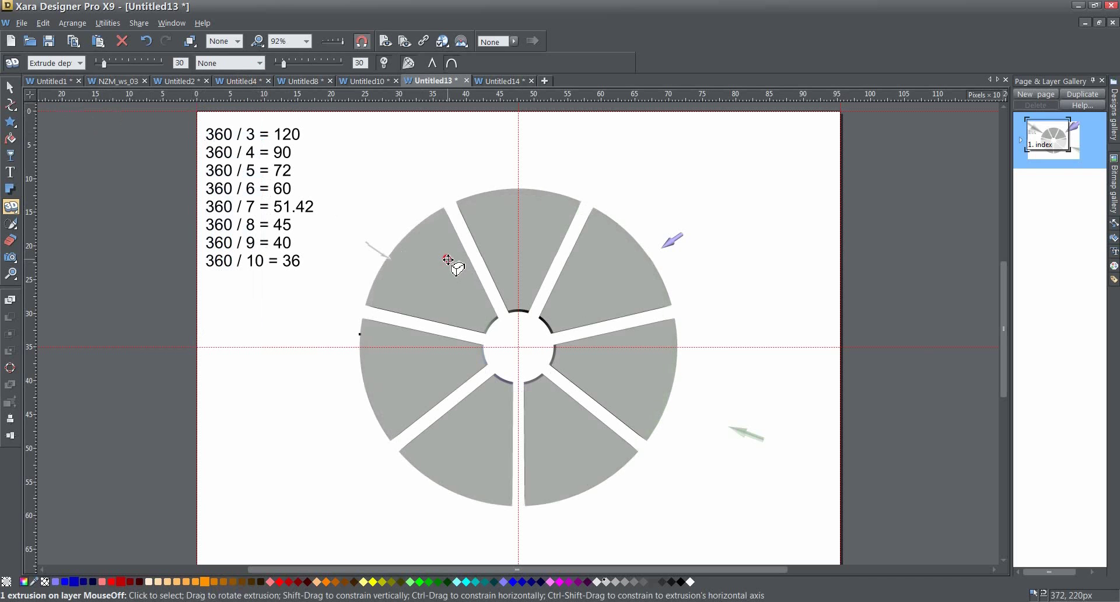
drag(448, 260, 448, 258)
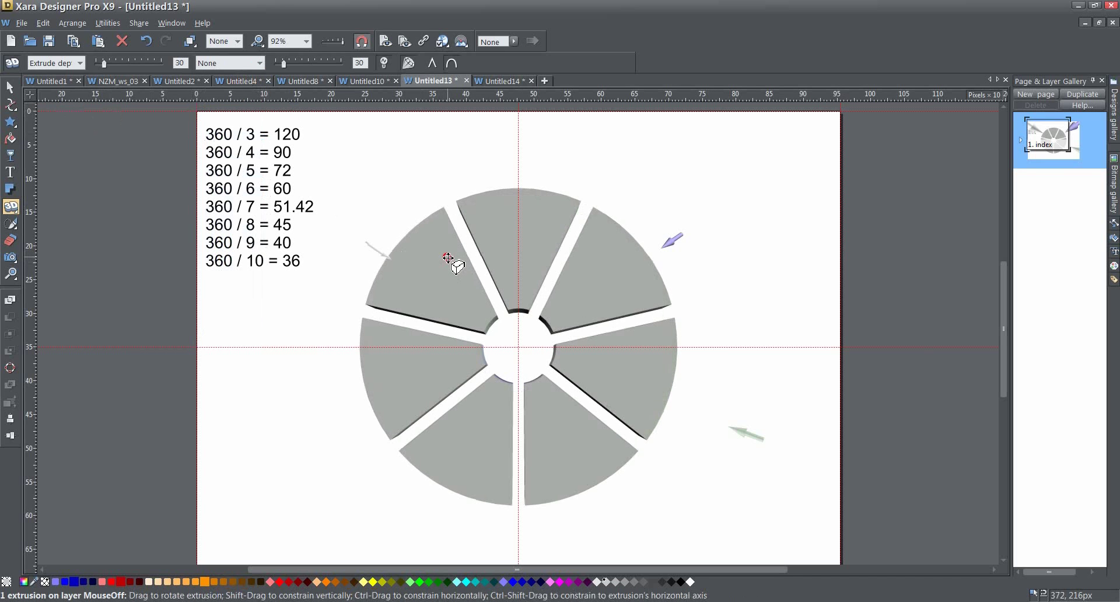
click(10, 88)
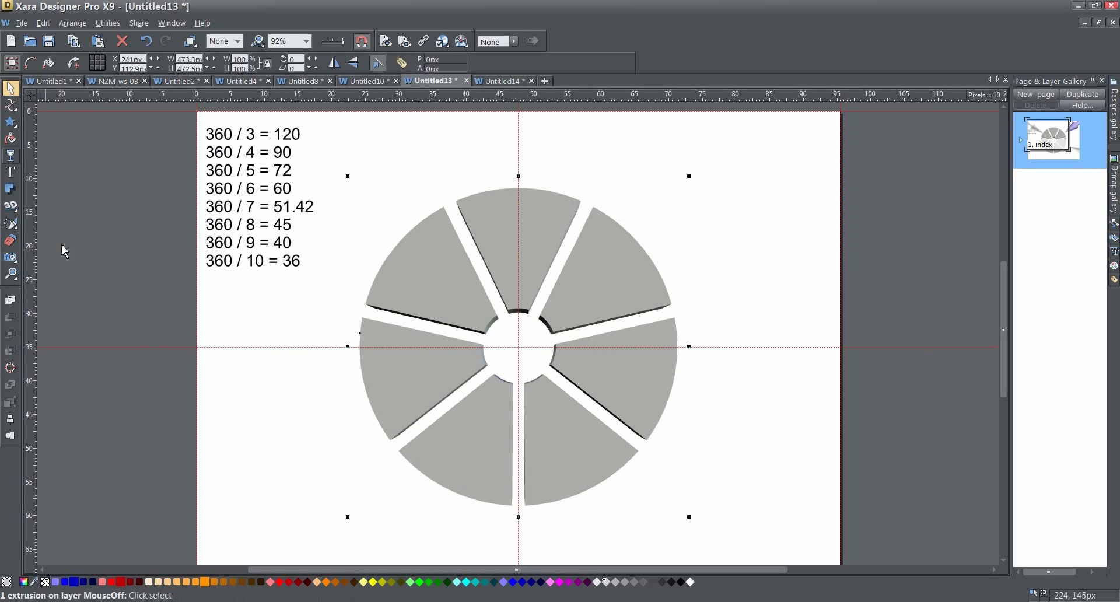
Convert the extruded wheel to editable shapes and break it into seven separate segments.
mouse_move(16, 212)
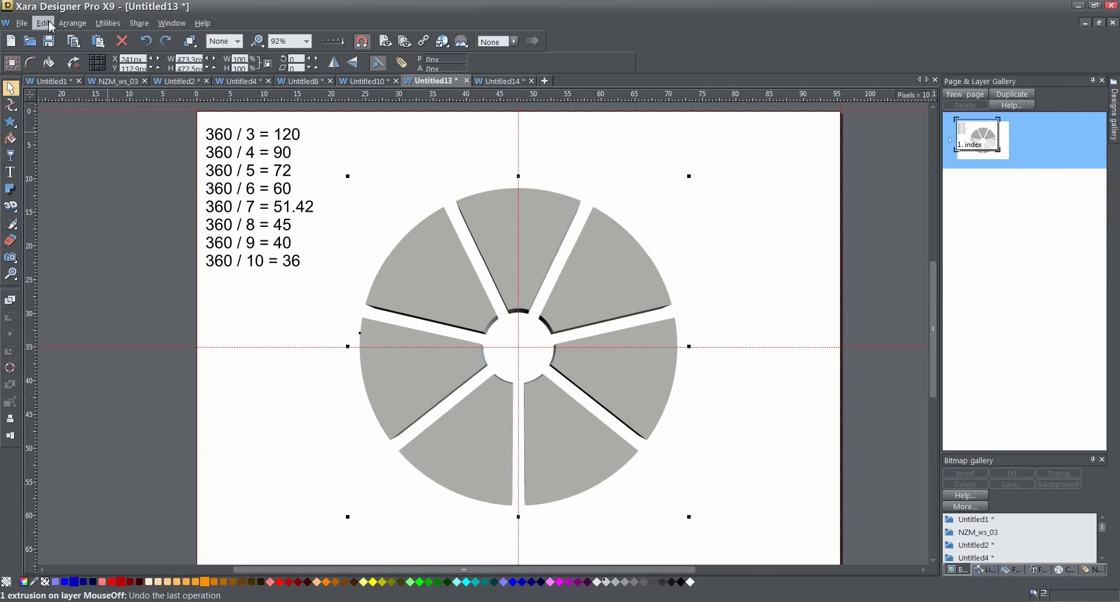
click(72, 23)
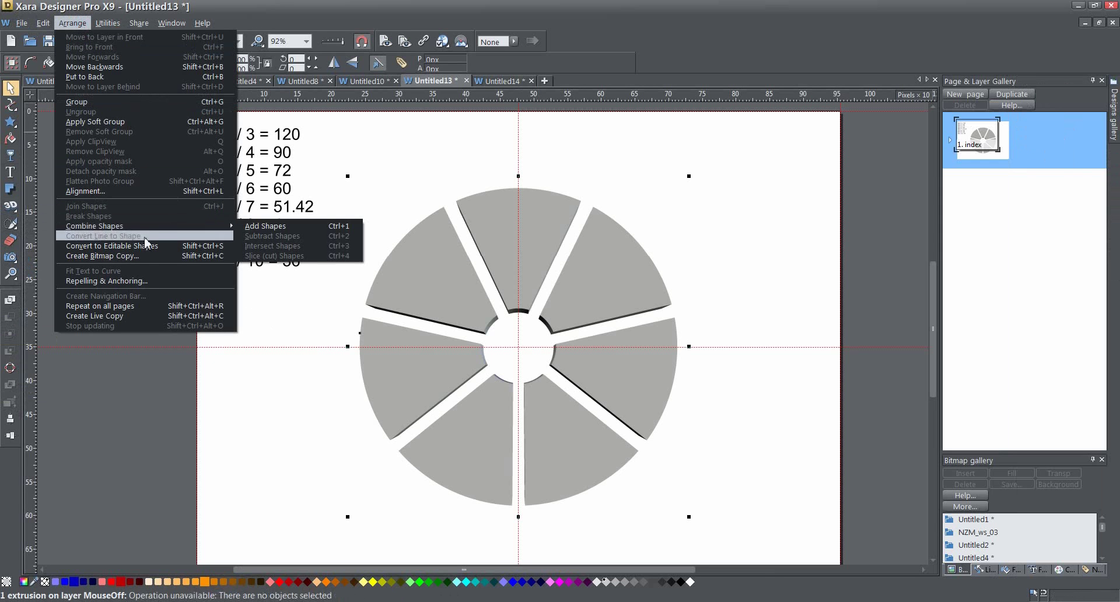
click(150, 255)
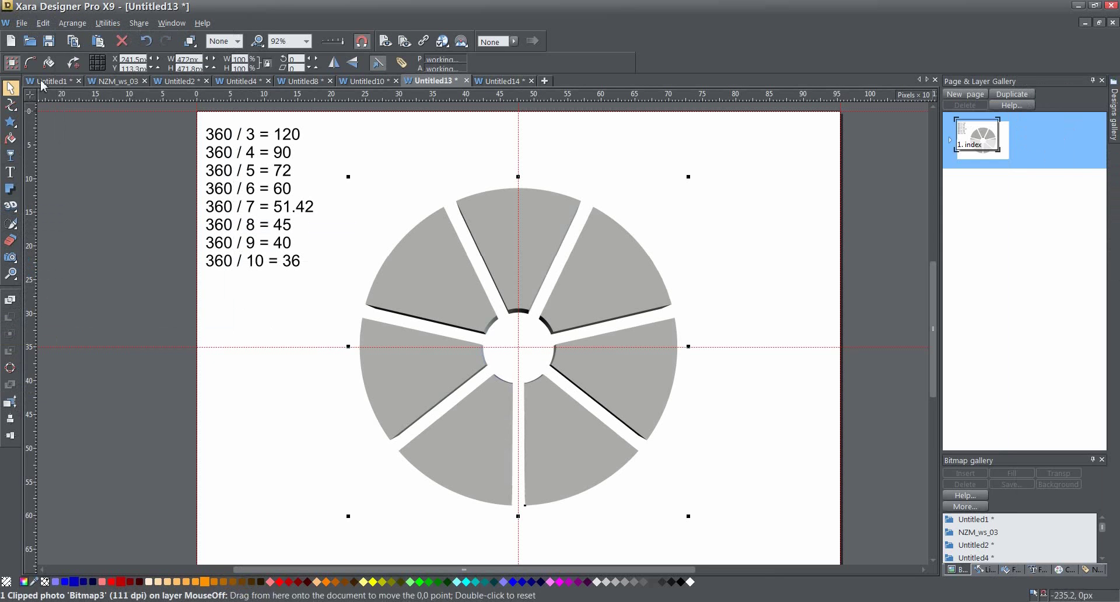
click(73, 23)
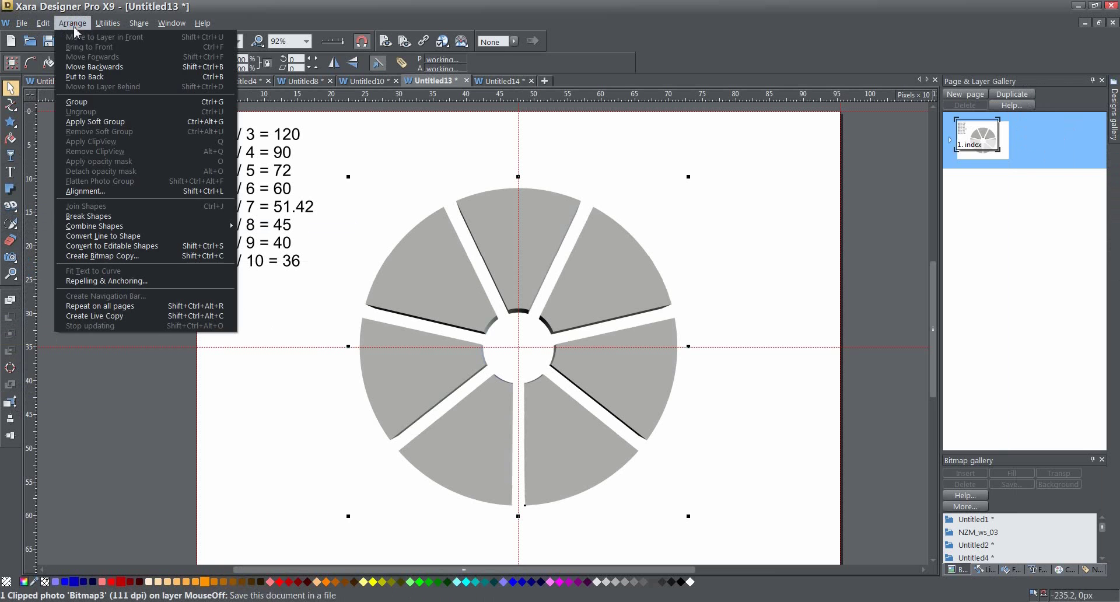
click(120, 217)
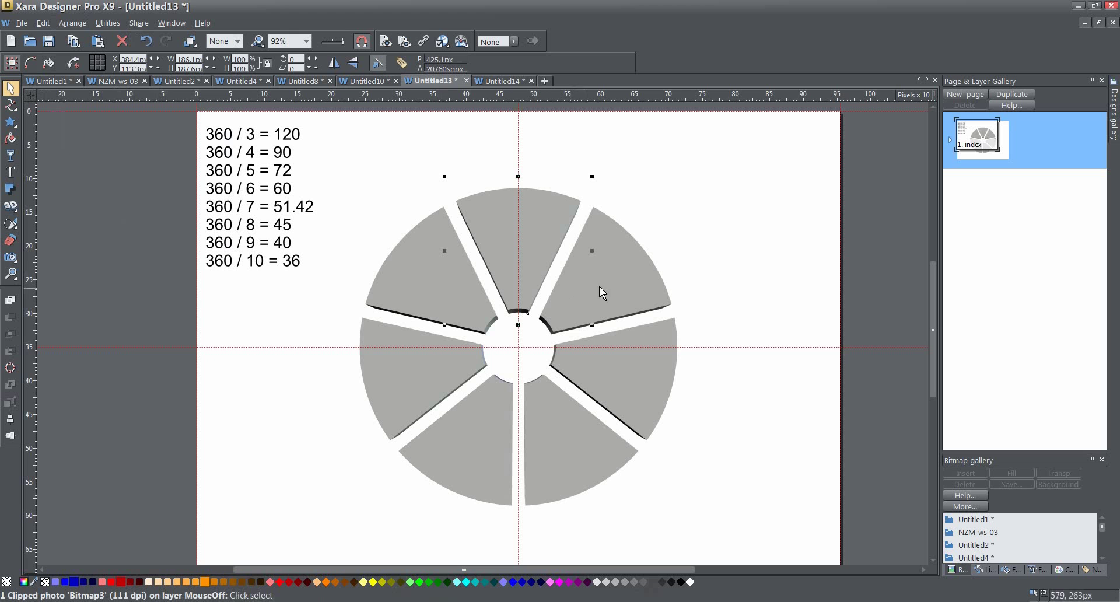
drag(327, 134, 750, 555)
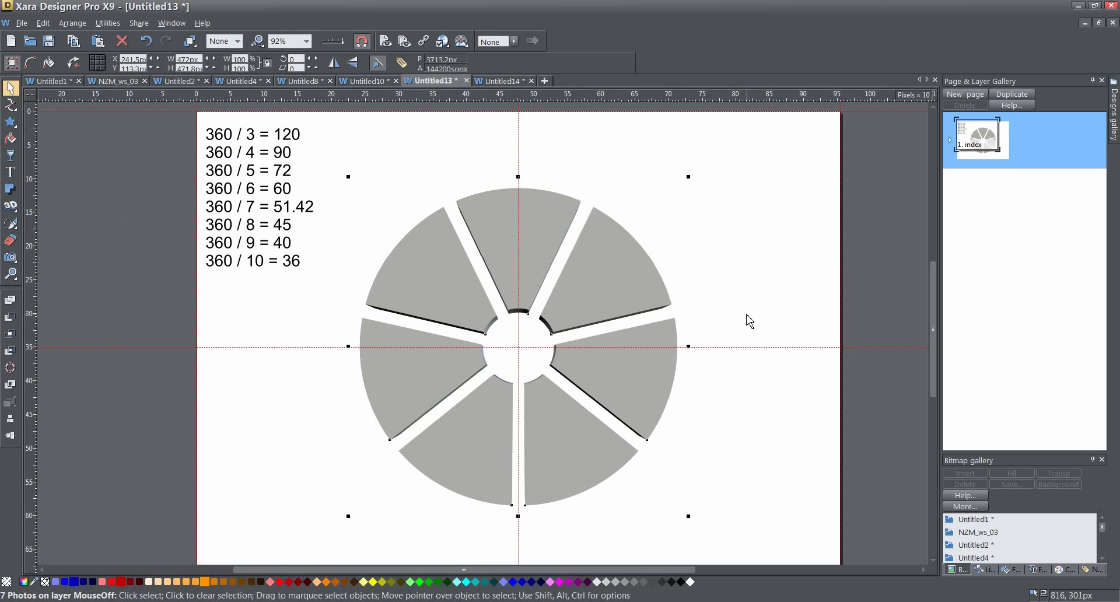
click(757, 294)
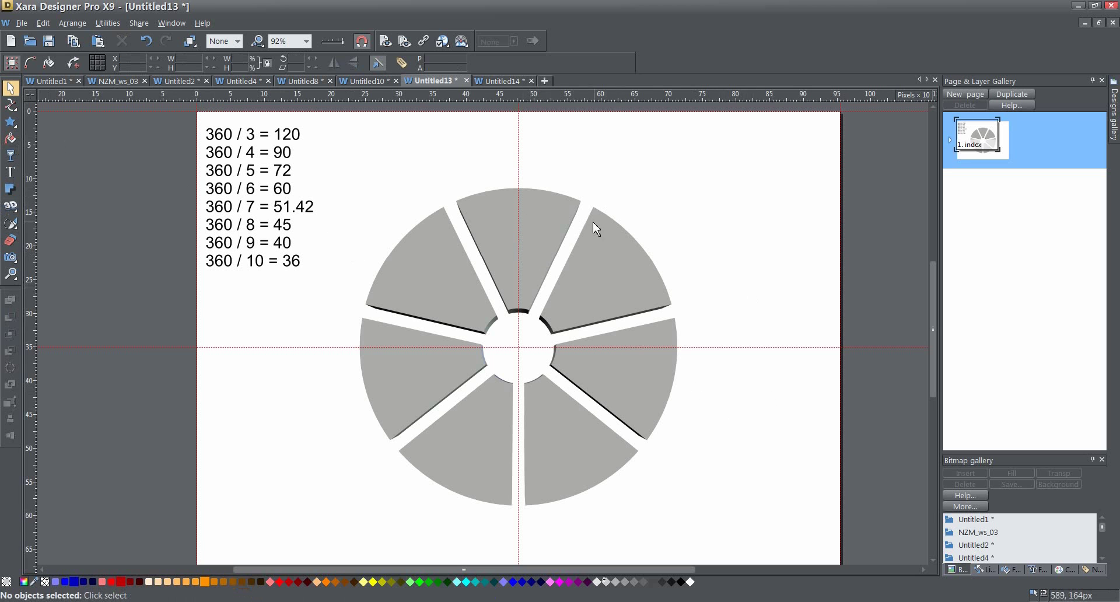
Colour the top segment blue and nudge it up 20 px out of the wheel.
click(558, 228)
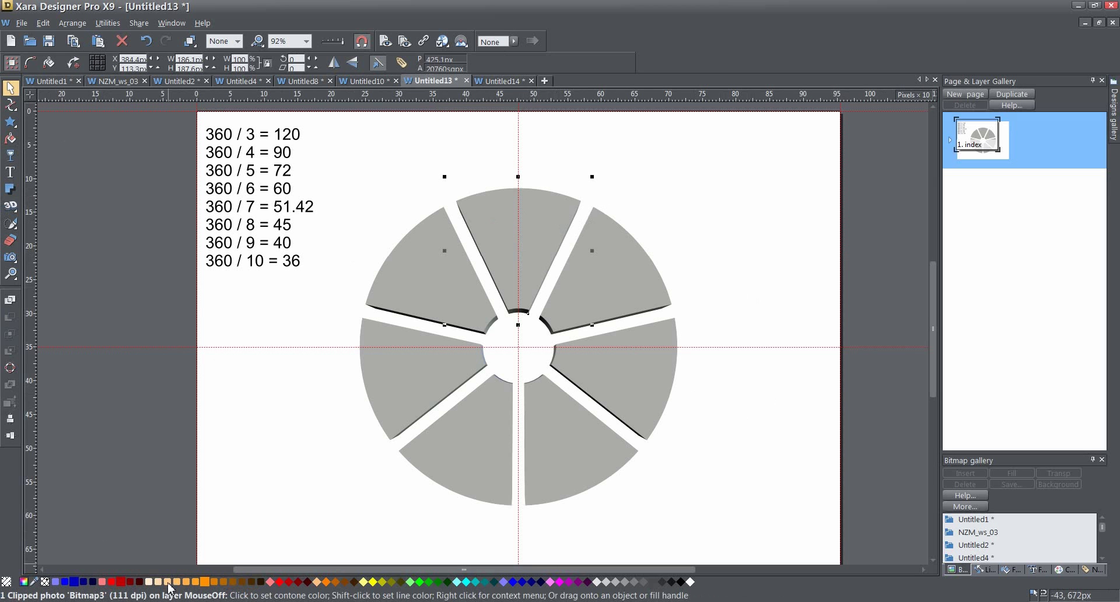
click(56, 582)
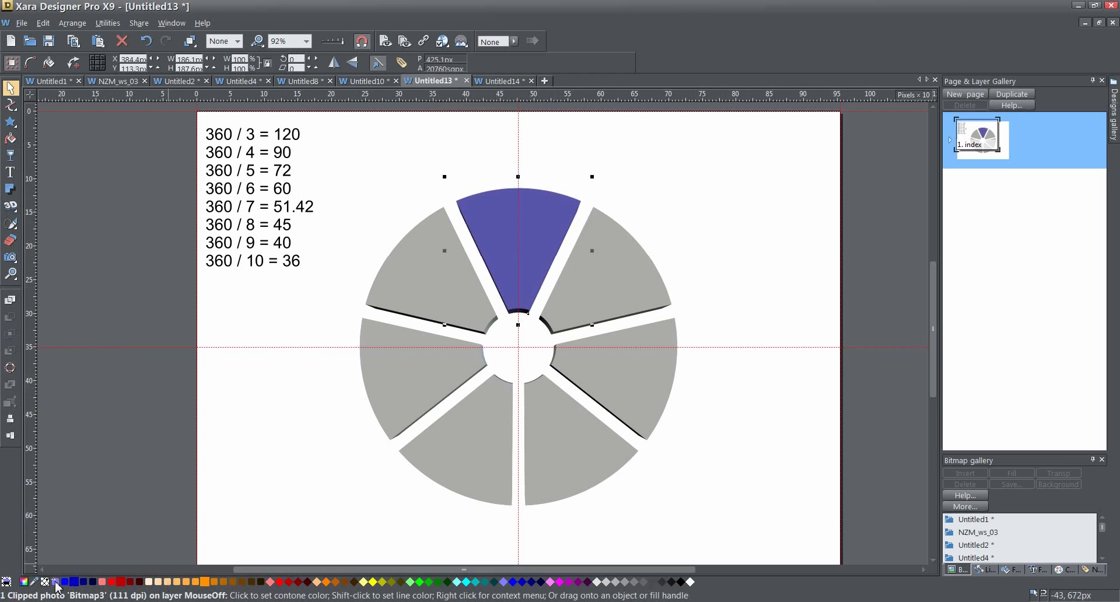
key(Up)
key(Up)
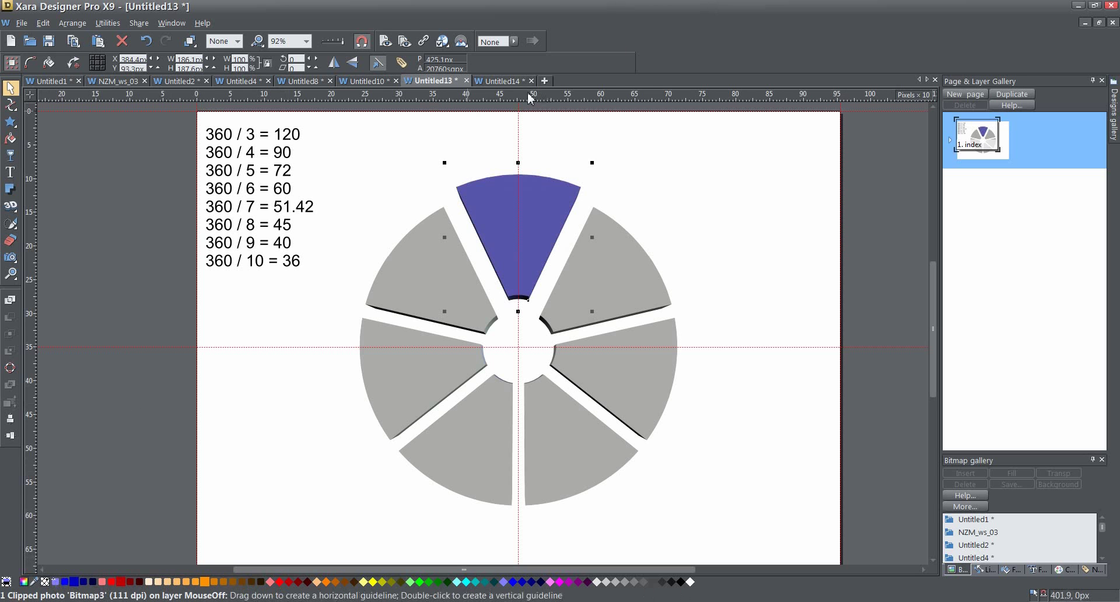
Switch to the Untitled14 document to view the numbered wheel design.
click(508, 82)
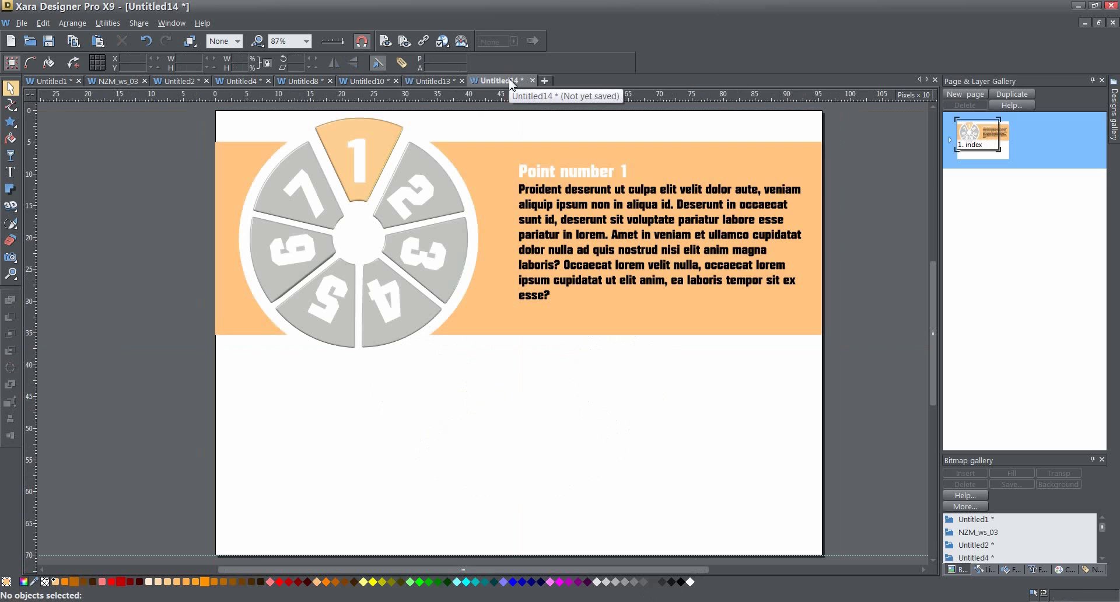